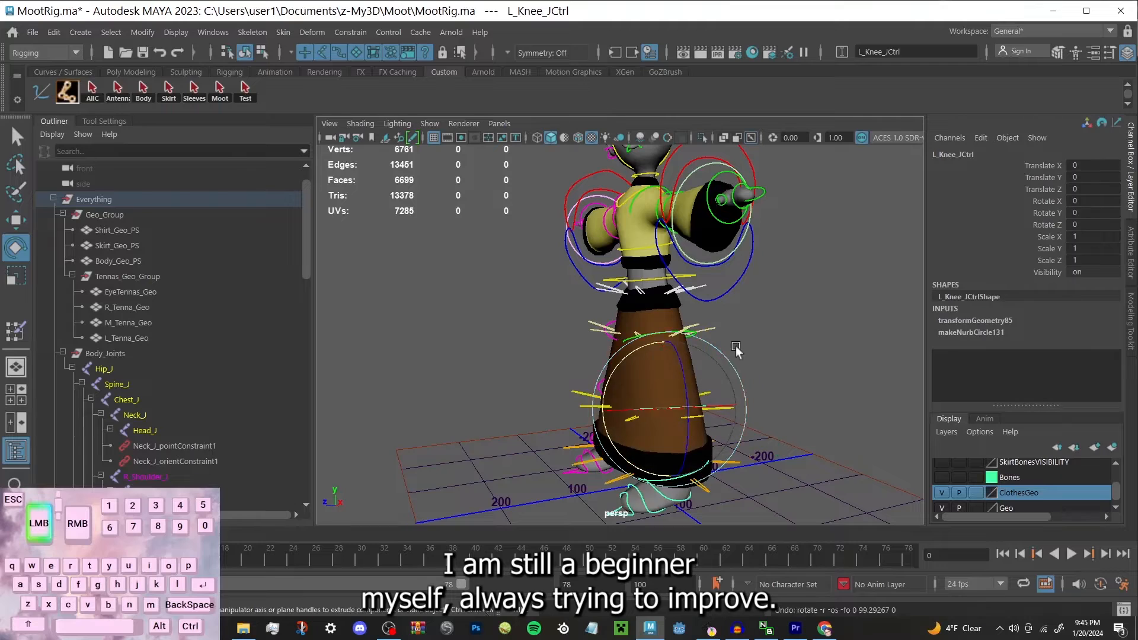
Test the left leg's pose by rotating its joint control
click(735, 346)
click(655, 333)
drag(603, 364, 595, 284)
alt+drag(594, 285, 678, 354)
Try moving the left knee skirt control and undo the movement
click(677, 342)
click(677, 342)
click(676, 340)
click(786, 412)
click(691, 358)
key(w)
key(ctrl+z)
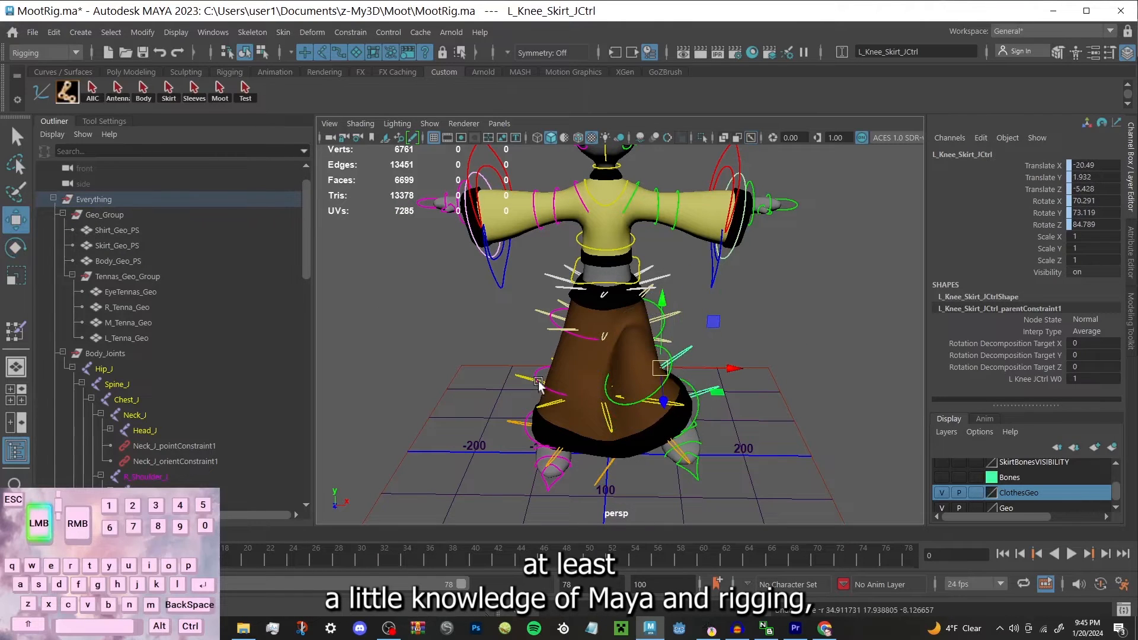
Try moving the right knee skirt control, undo it, and pick the right leg skirt control before clearing the selection
click(529, 379)
drag(546, 385, 523, 384)
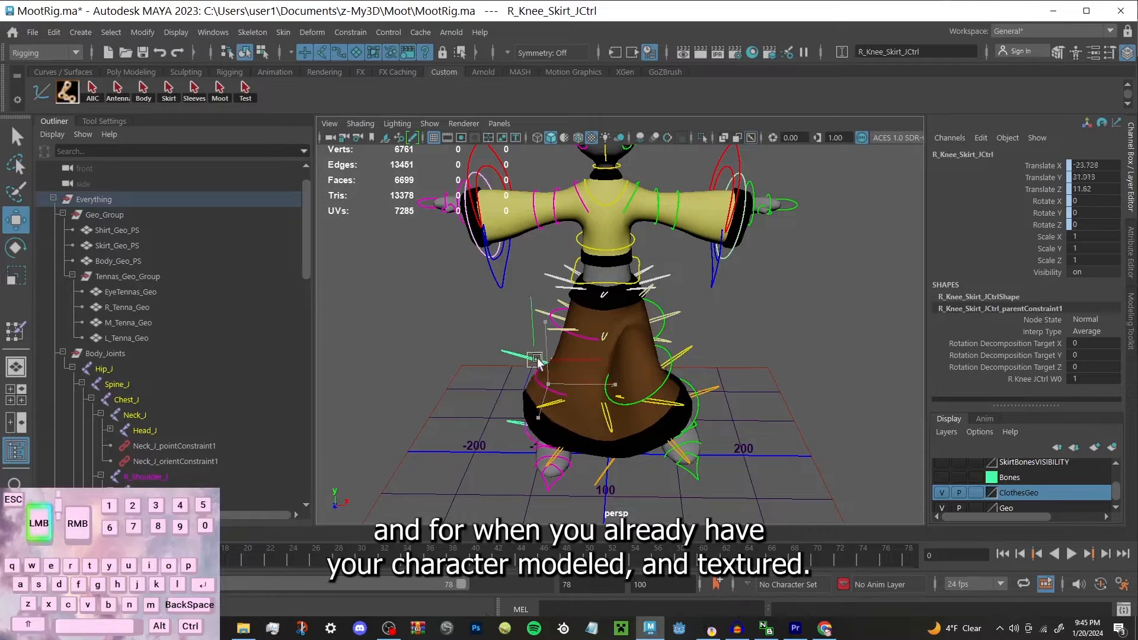
key(ctrl+z)
click(540, 312)
click(542, 313)
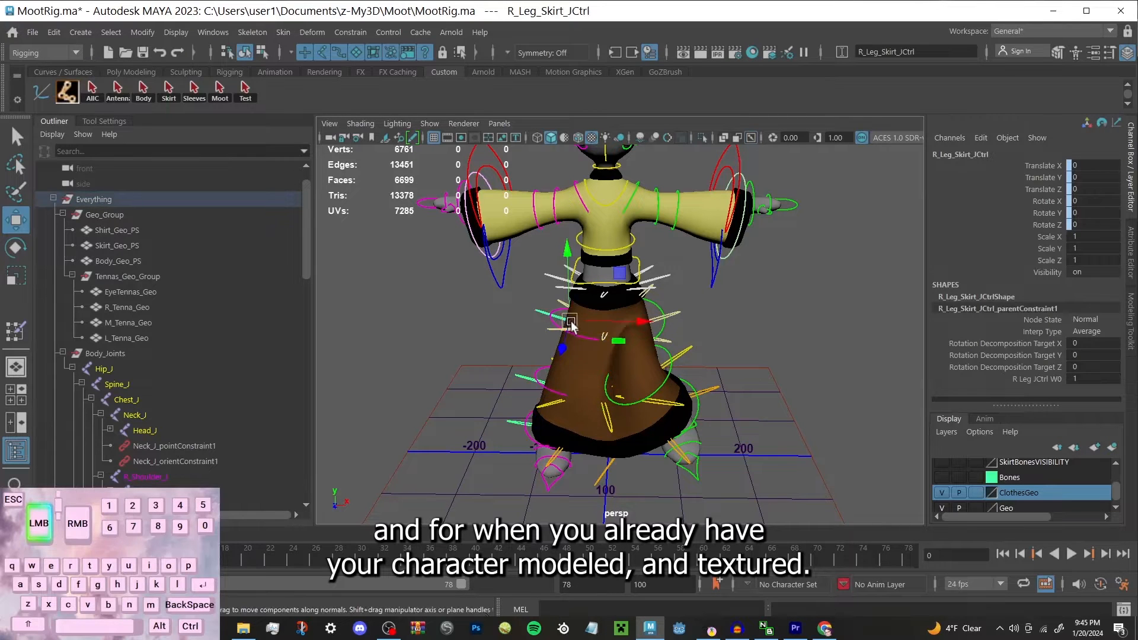
click(708, 335)
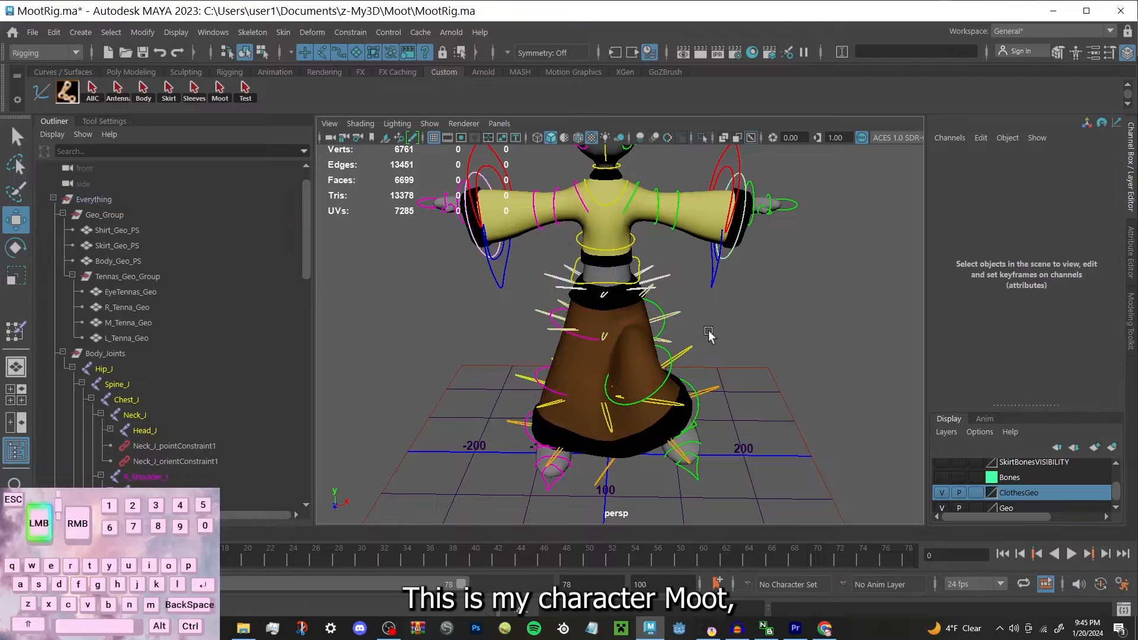
Test the right ankle control by rotating it to about -66 degrees in Z
alt+drag(714, 335, 566, 415)
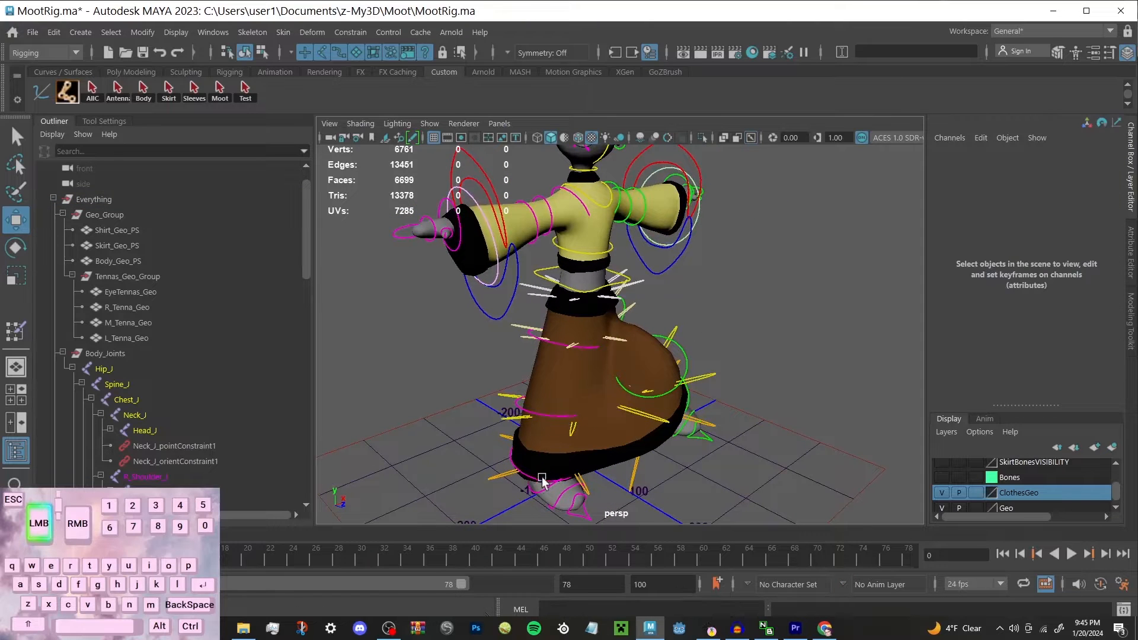
click(563, 415)
key(e)
alt+drag(600, 439, 591, 428)
drag(590, 430, 519, 354)
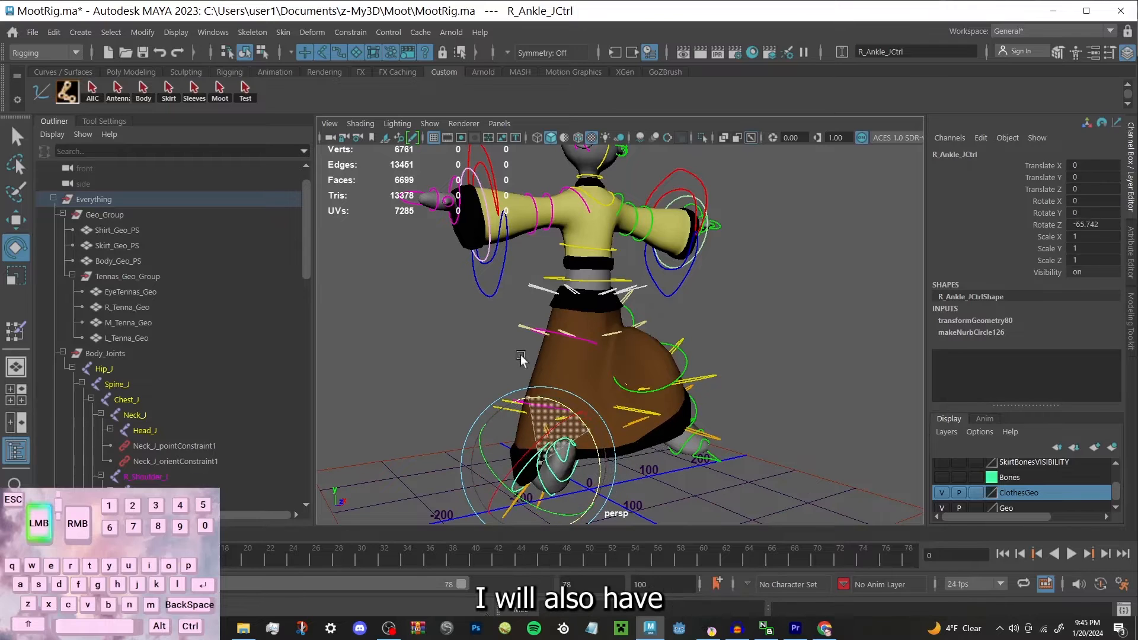
Undo the series of test poses on the rig's controls
key(ctrl+z)
key(ctrl+z)
key(ctrl+z)
key(ctrl+z)
key(ctrl+z)
key(ctrl+z)
key(ctrl+z)
key(ctrl+z)
key(ctrl+z)
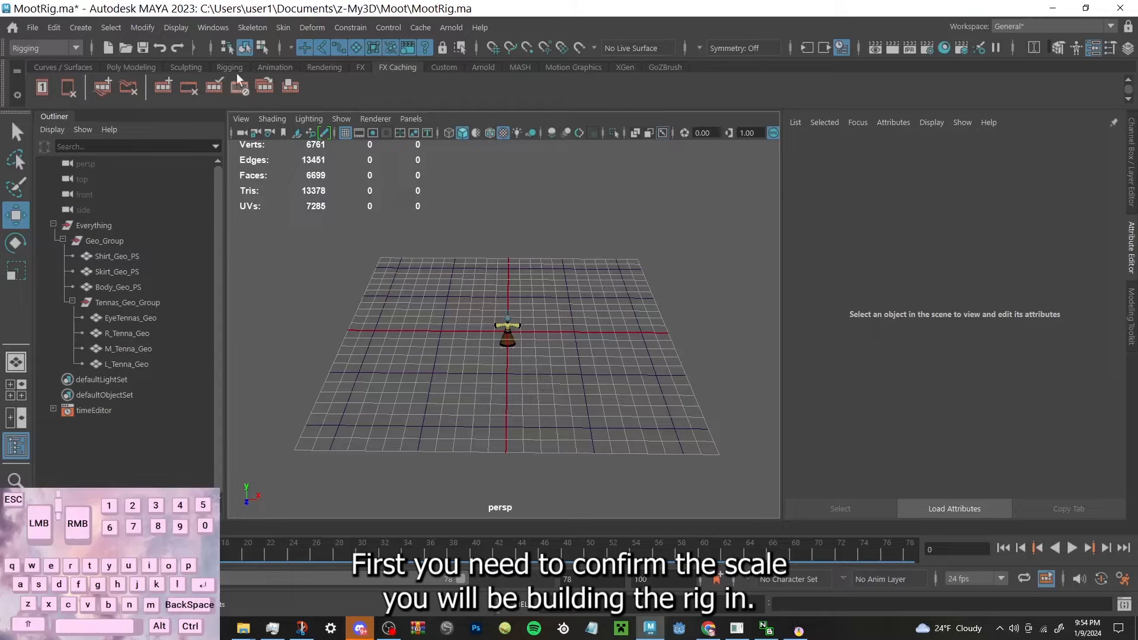
Check the linear working unit options in the general application preferences and cancel without changing anything
click(215, 30)
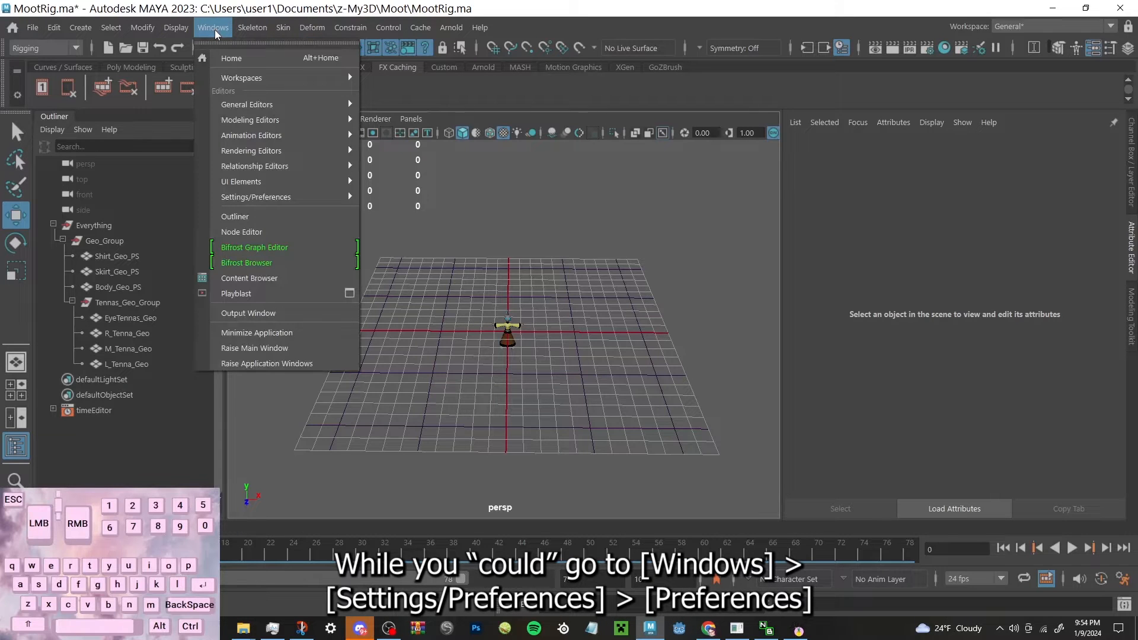
mouse_move(261, 198)
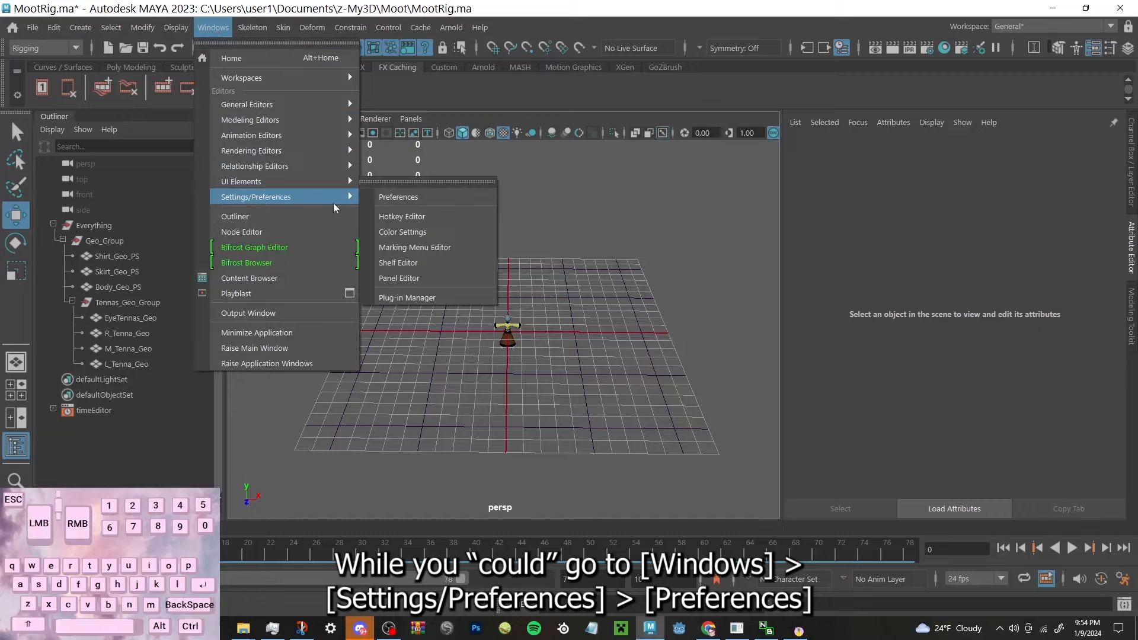
click(390, 197)
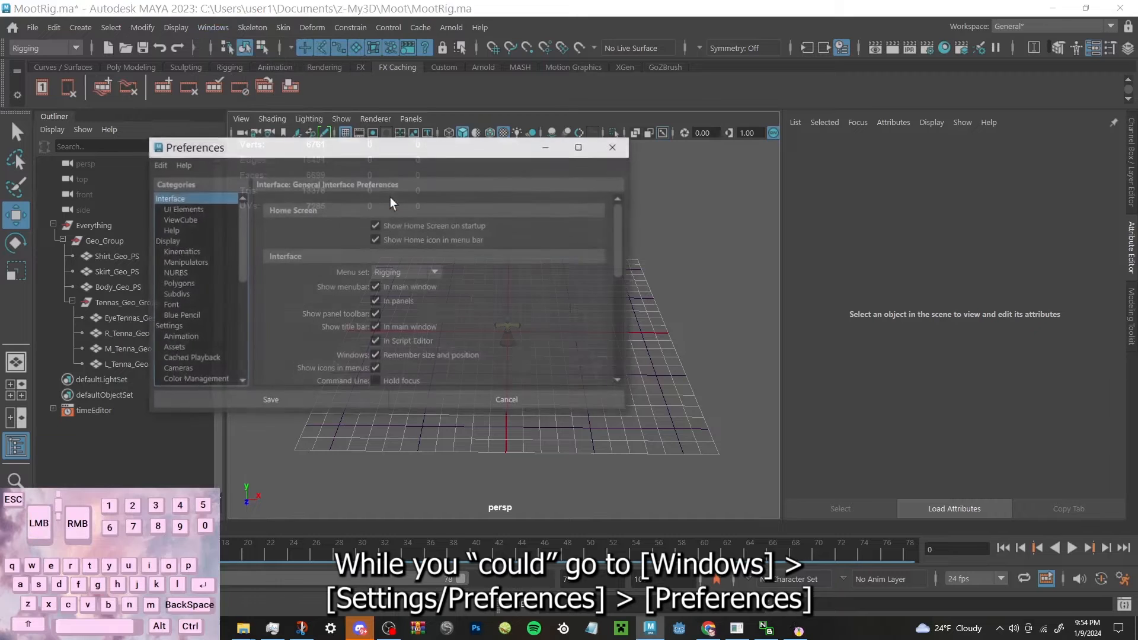
click(186, 326)
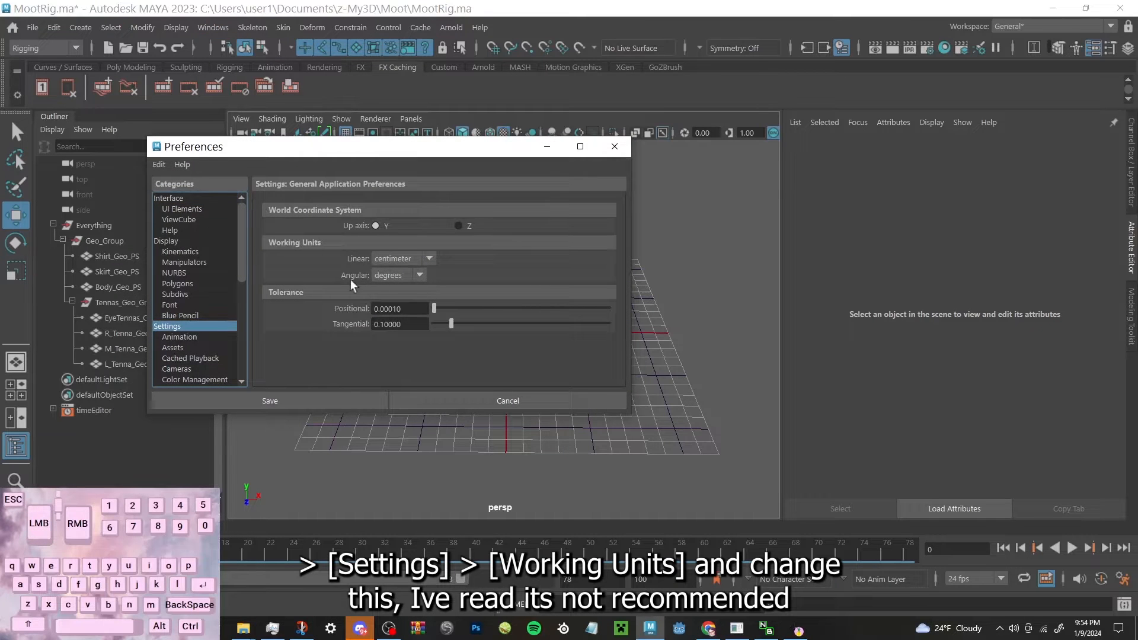
click(403, 261)
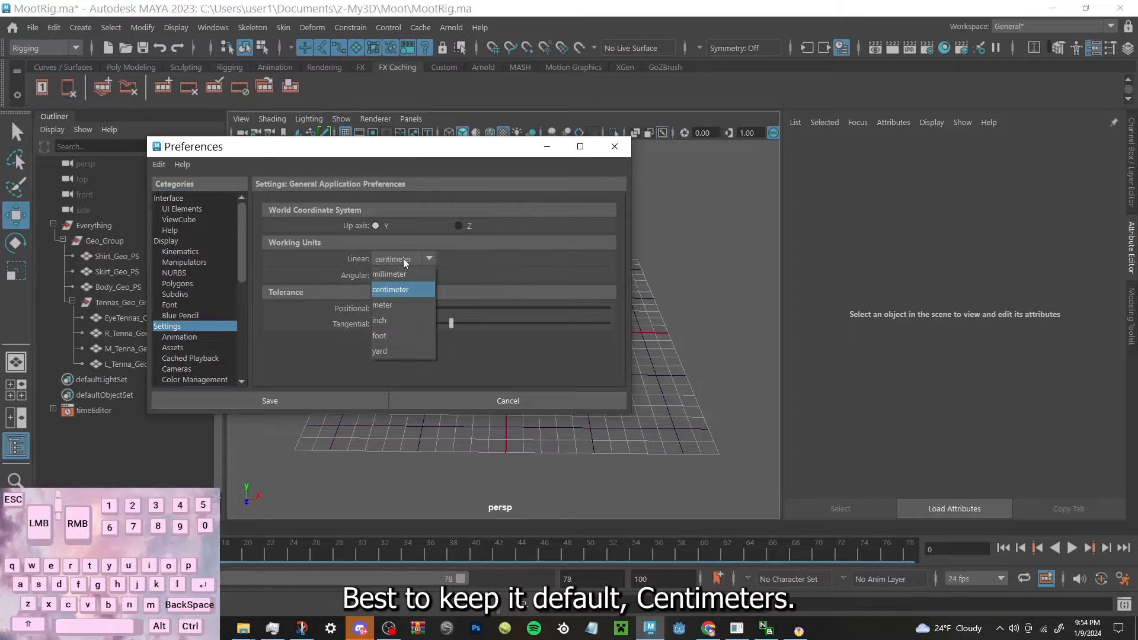
click(403, 258)
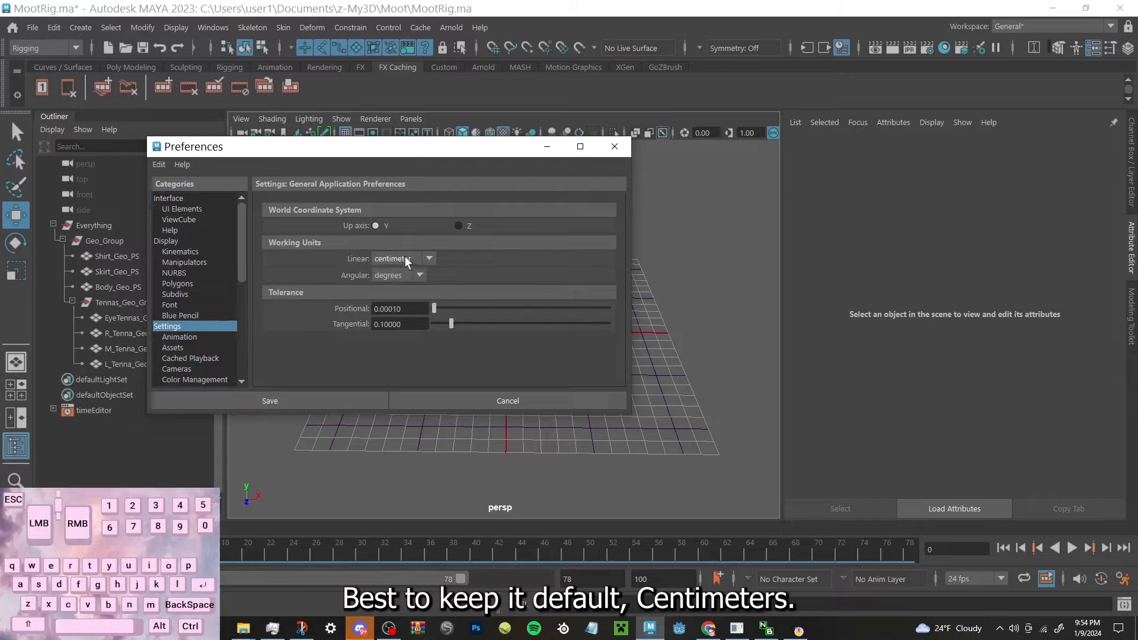
click(507, 401)
Set the grid options to show perspective and orthographic grid numbers on the axes, and apply them
click(176, 27)
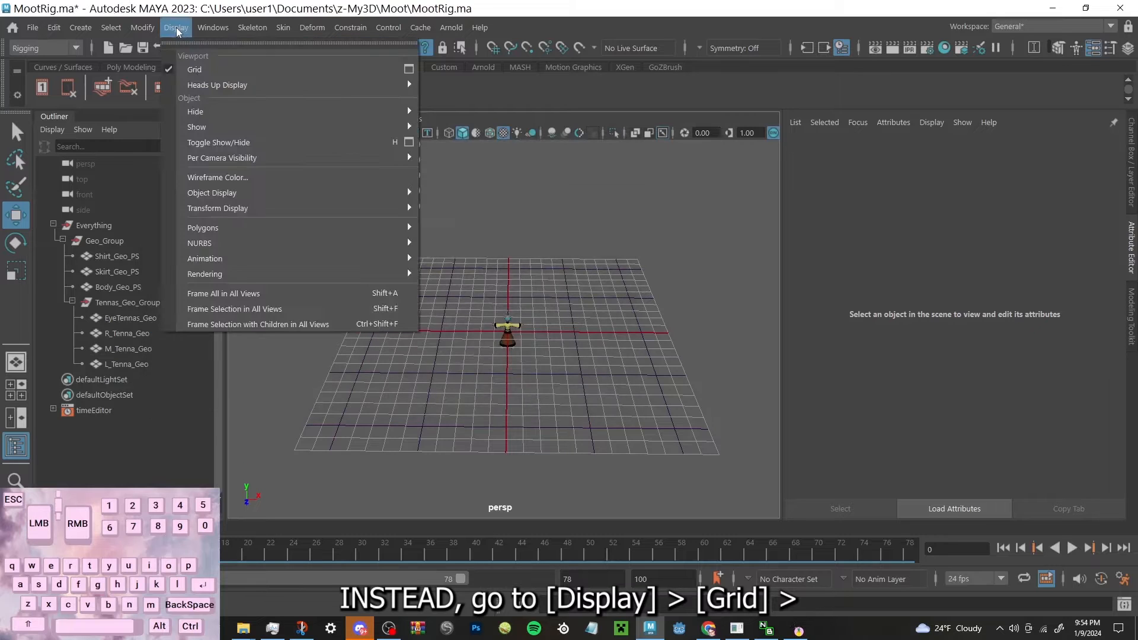
click(409, 70)
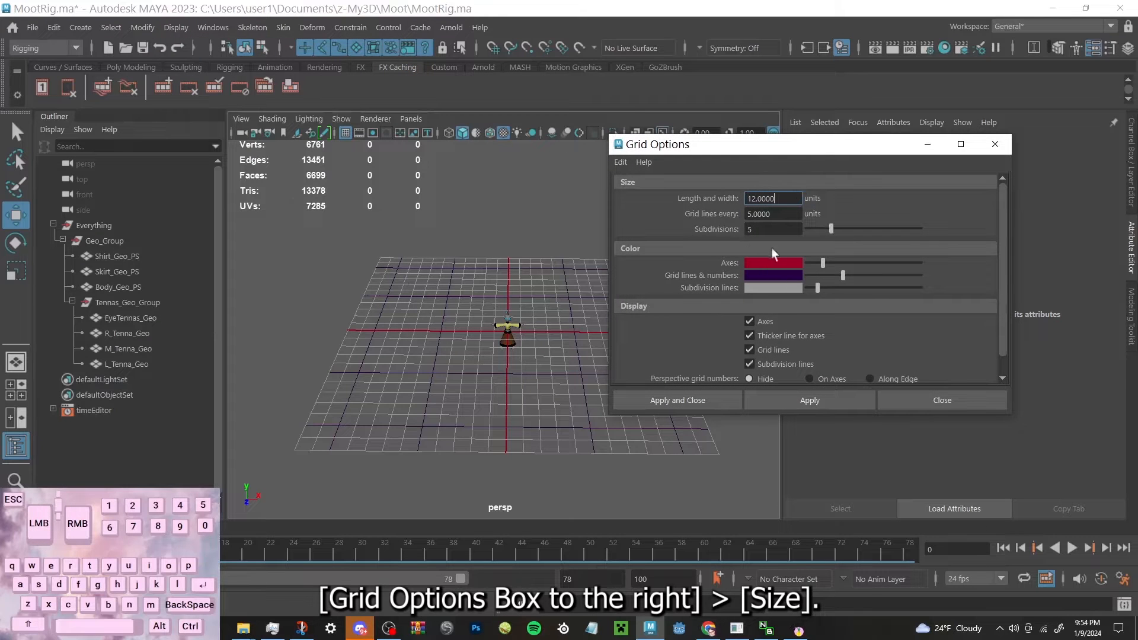
scroll(826, 351, down, 1)
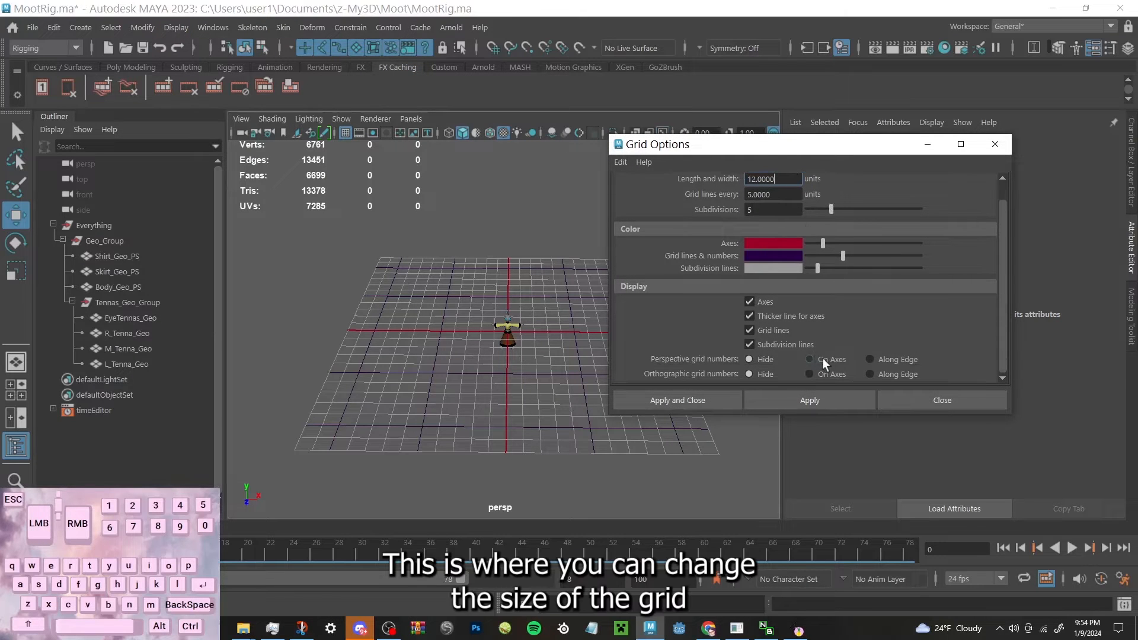
click(823, 358)
click(828, 373)
click(812, 401)
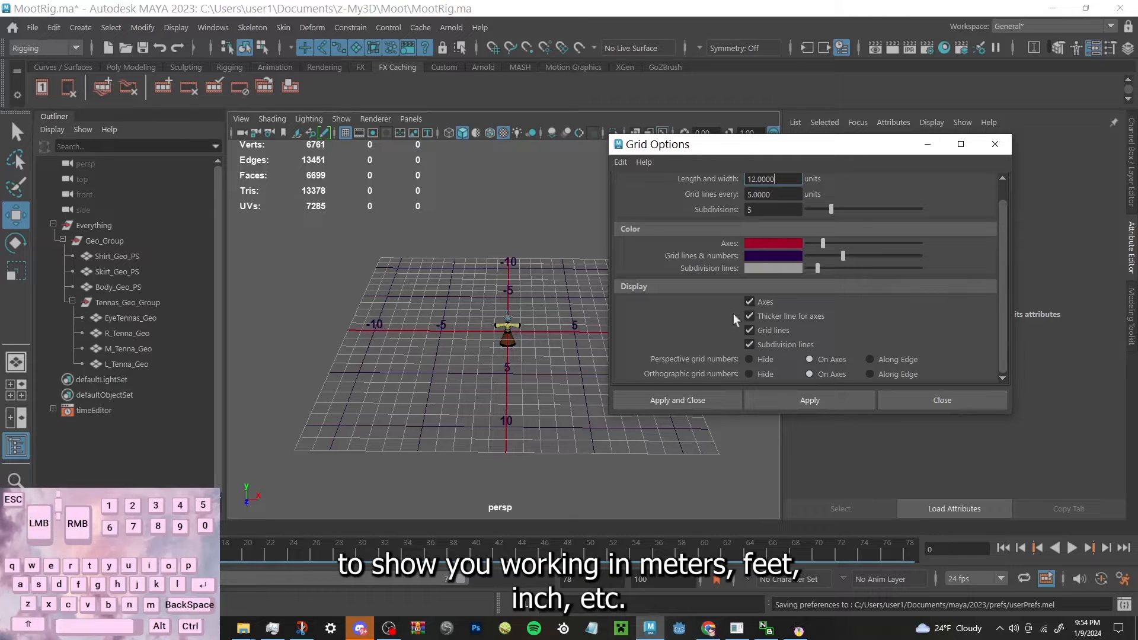
Set the grid to a length and width of 100 units, lines every 10 units and 1 subdivision, and apply
scroll(748, 316, up, 1)
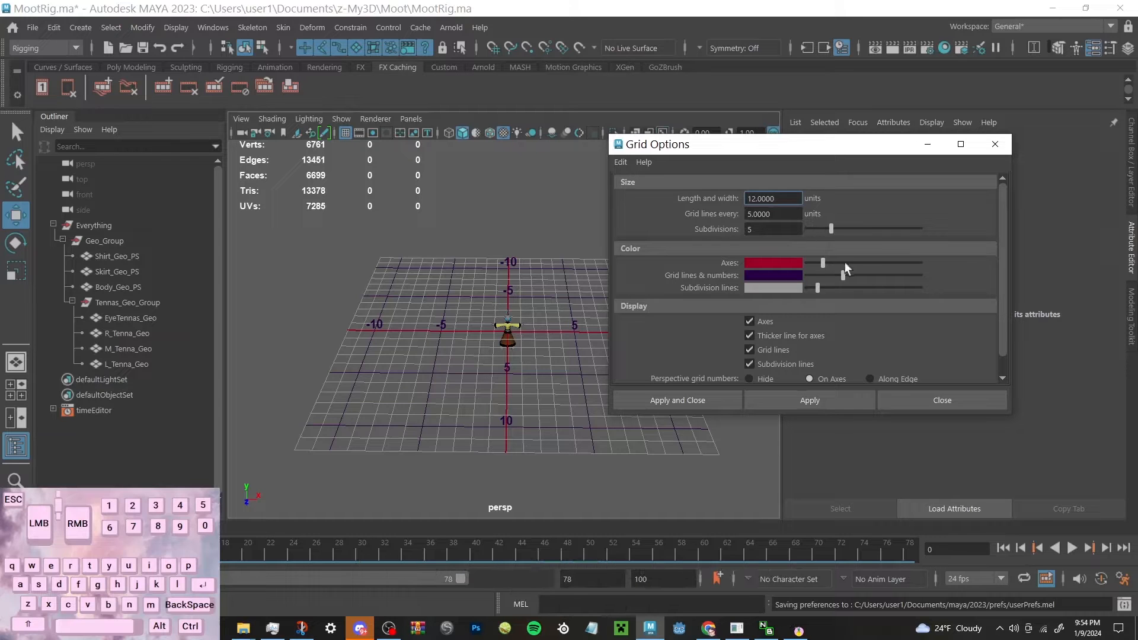
click(788, 198)
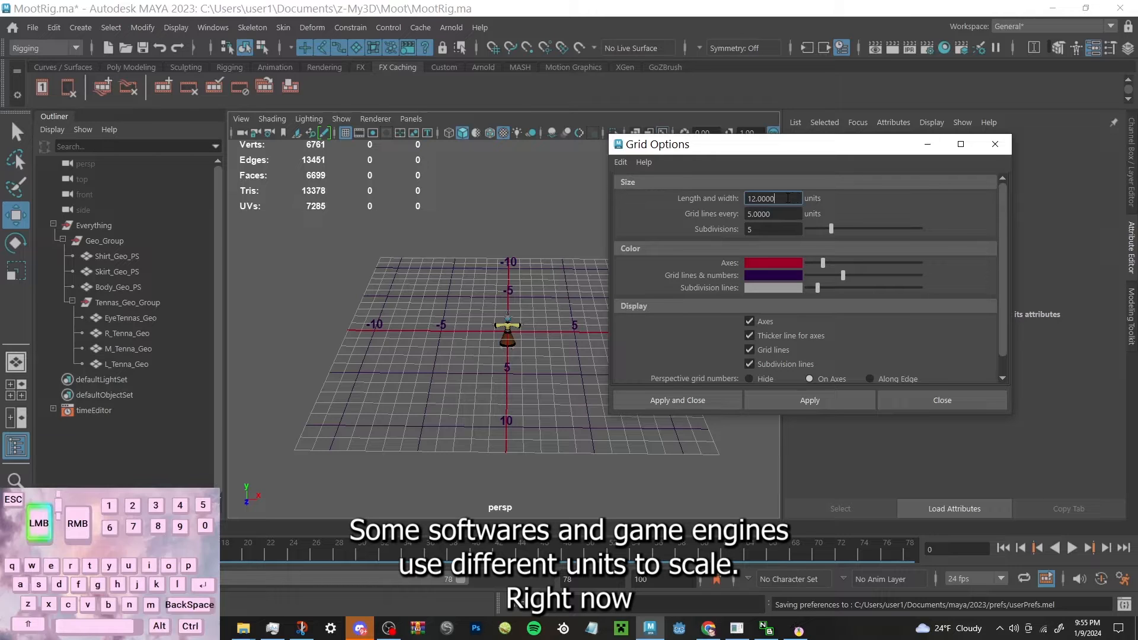
drag(787, 198, 726, 198)
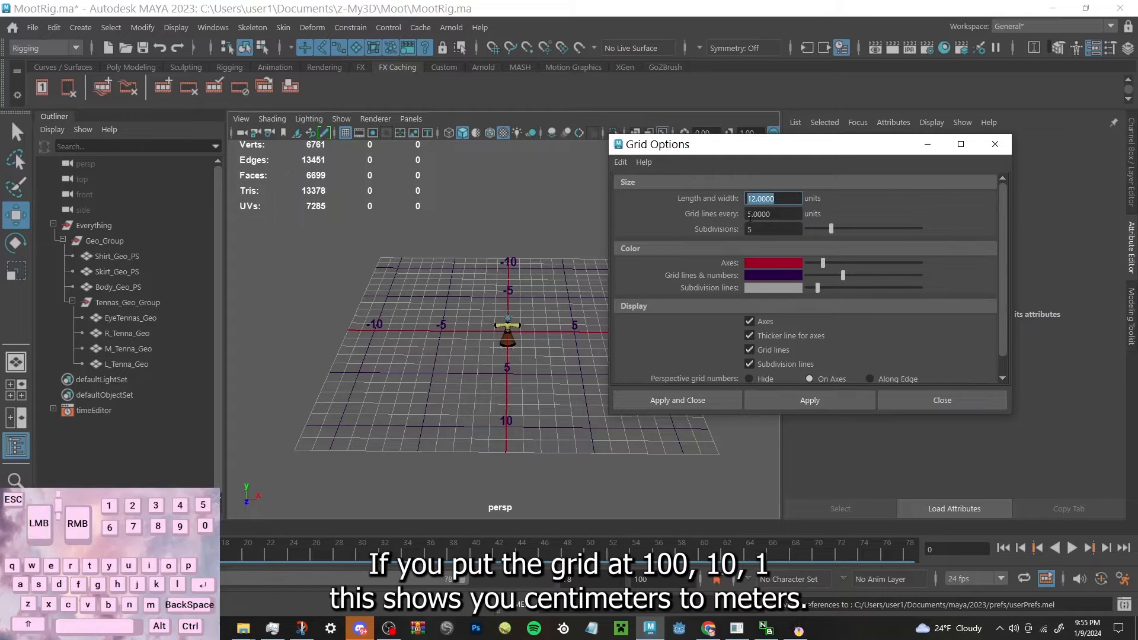
text(100)
key(Tab)
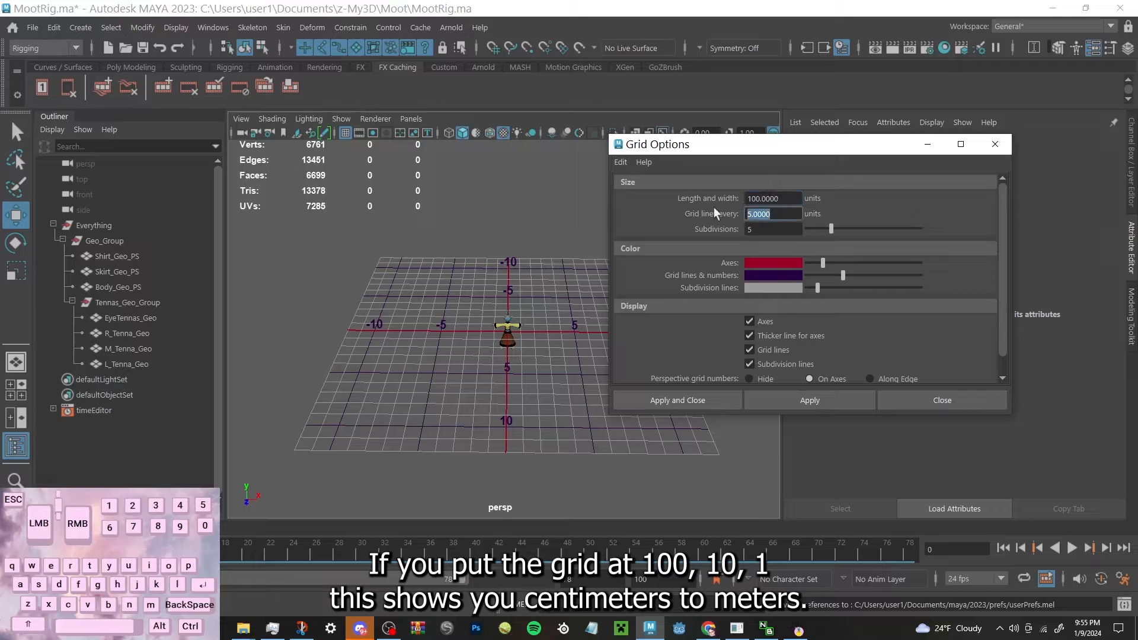
text(10)
key(Tab)
text(1)
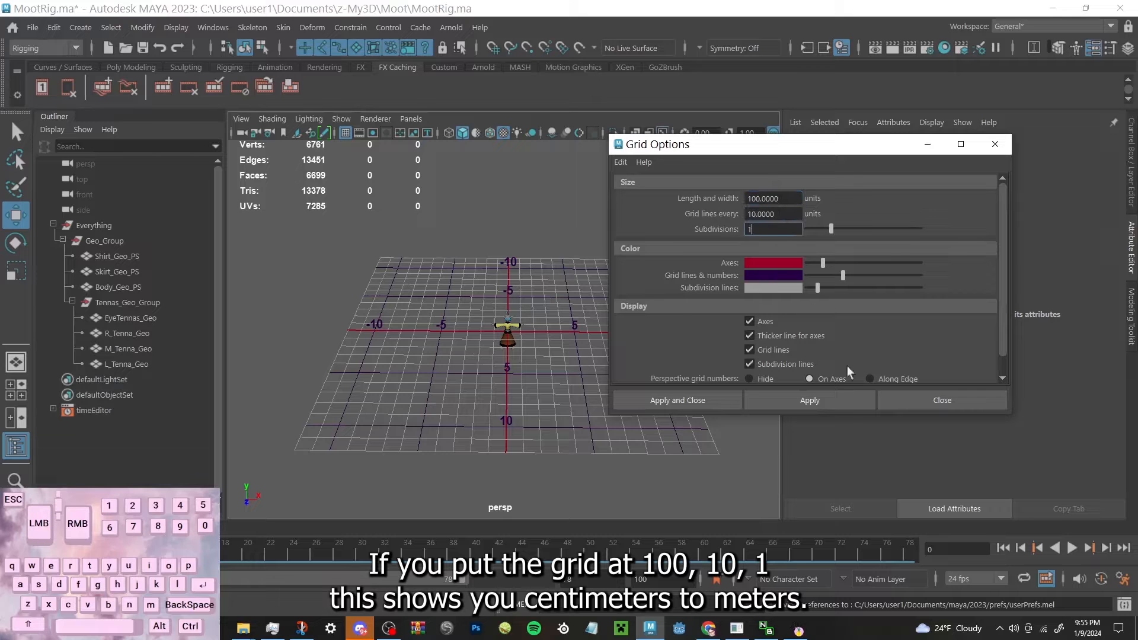
click(844, 407)
scroll(516, 343, down, 5)
scroll(509, 341, down, 3)
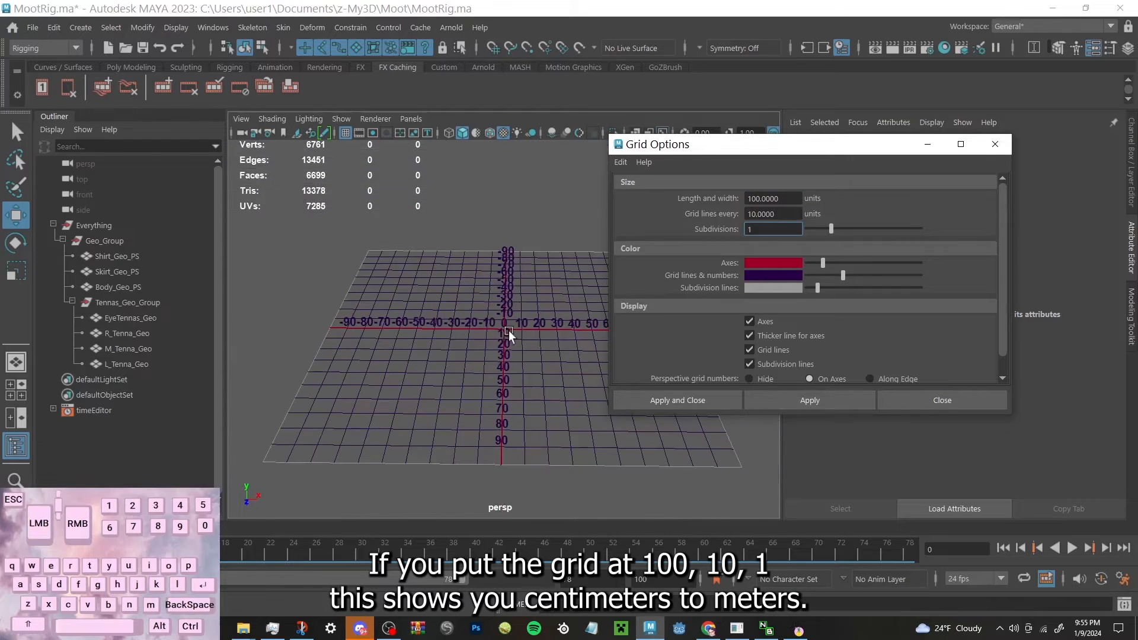
Enlarge the grid to a length and width of 300 units with lines every 100 units, keep 1 subdivision, and apply
drag(705, 153, 818, 153)
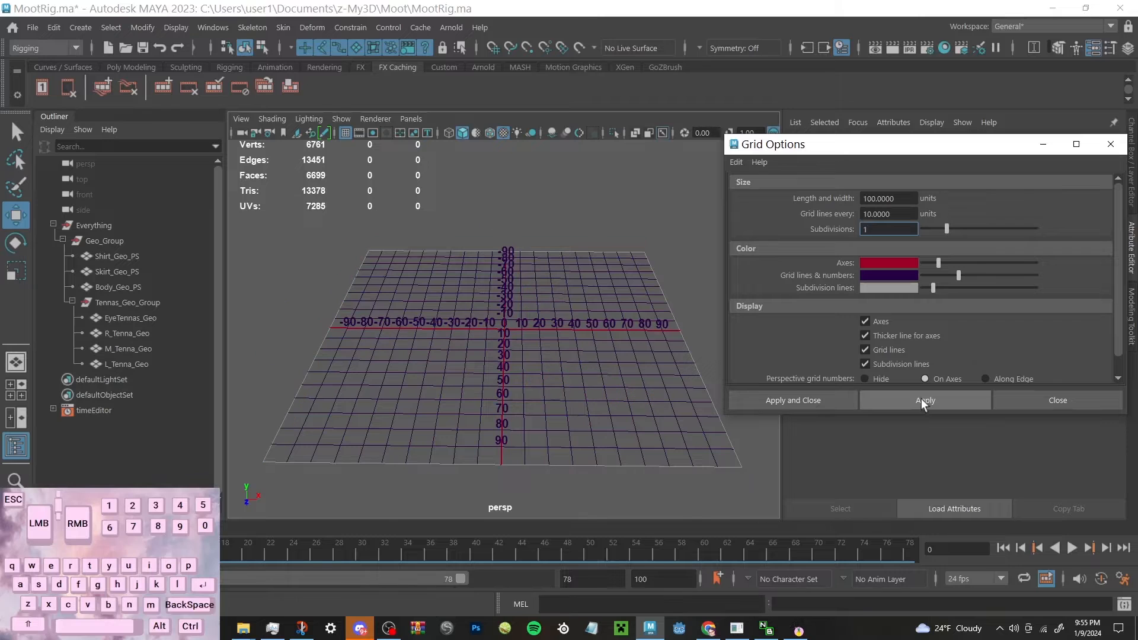
double_click(889, 198)
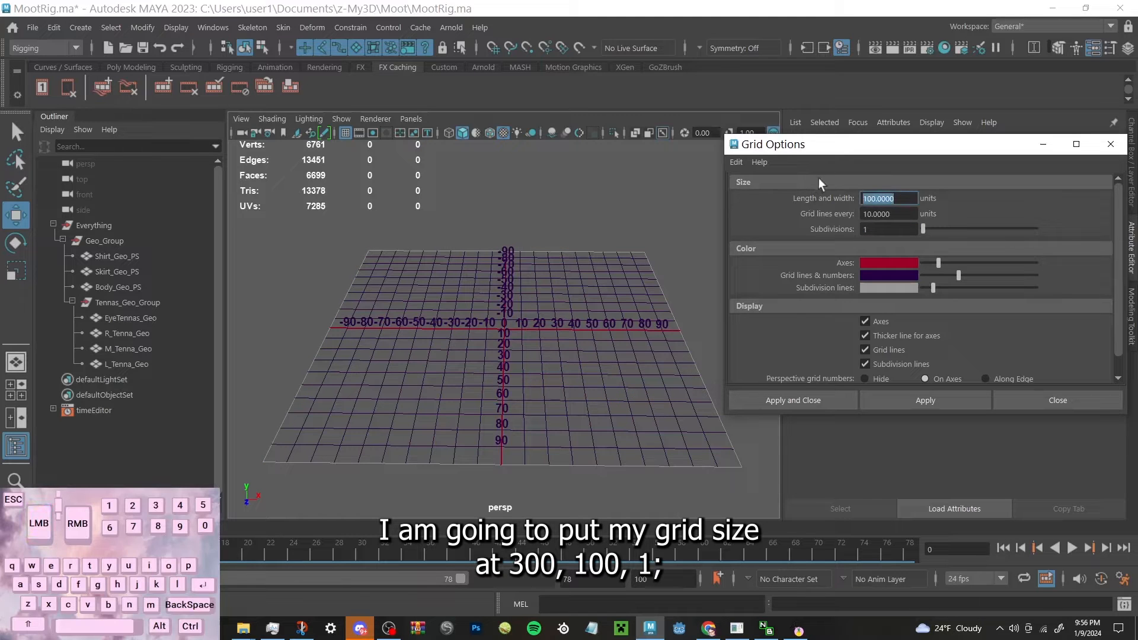
text(300)
key(Tab)
text(100)
click(869, 230)
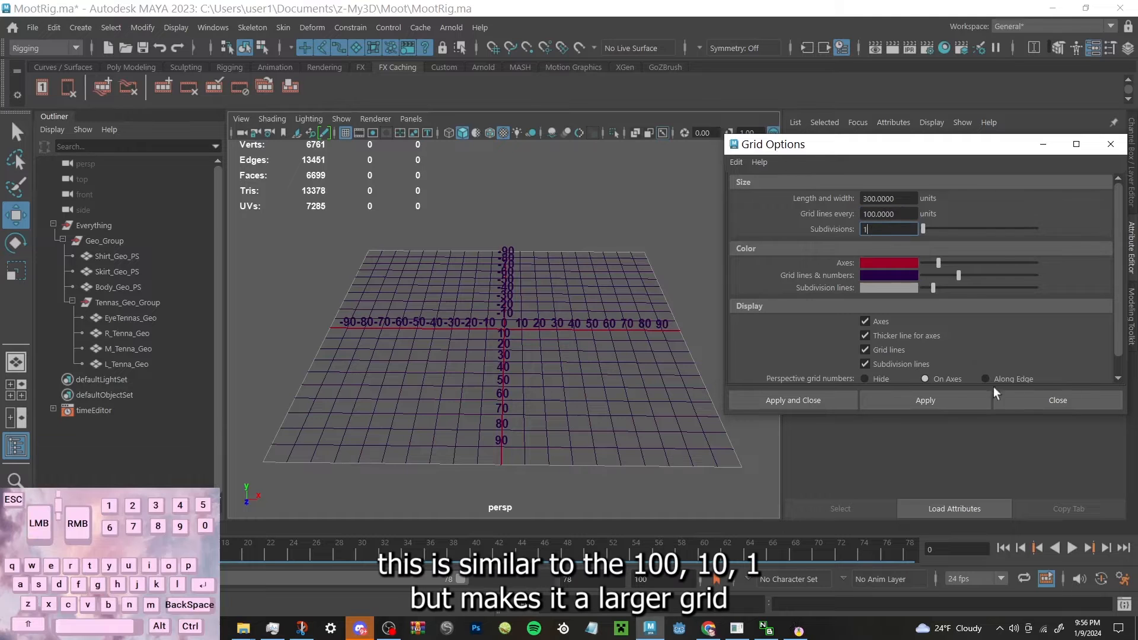
click(951, 396)
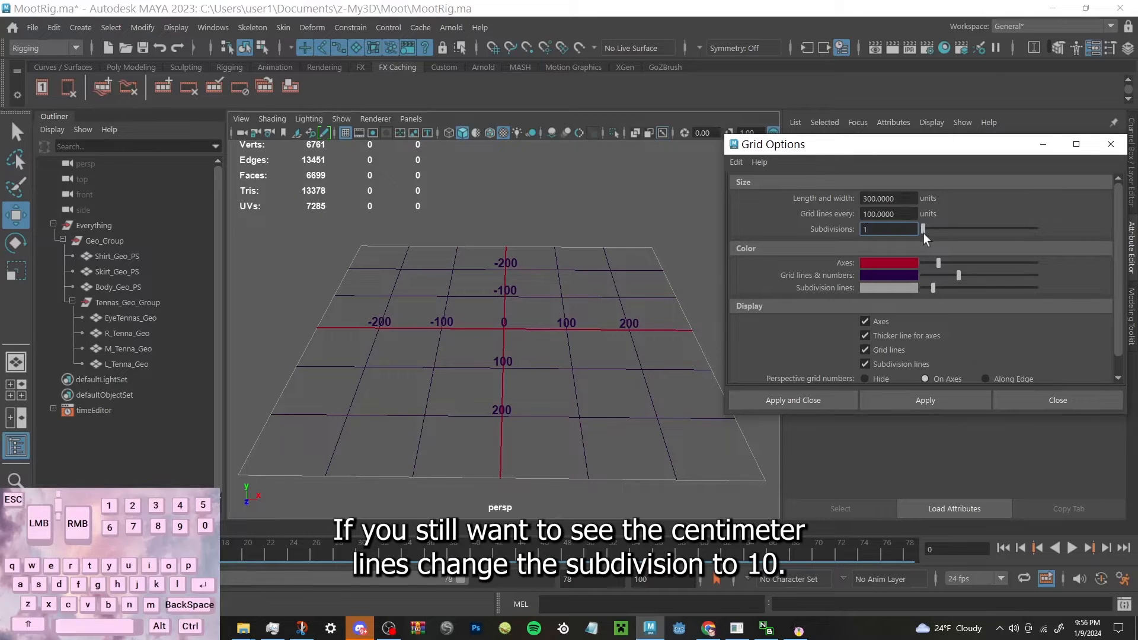
Test the grid's subdivision setting, leave it at 1, and apply and close the grid options
mouse_move(924, 233)
mouse_down()
mouse_move(976, 229)
mouse_move(914, 227)
mouse_up()
click(916, 401)
click(941, 398)
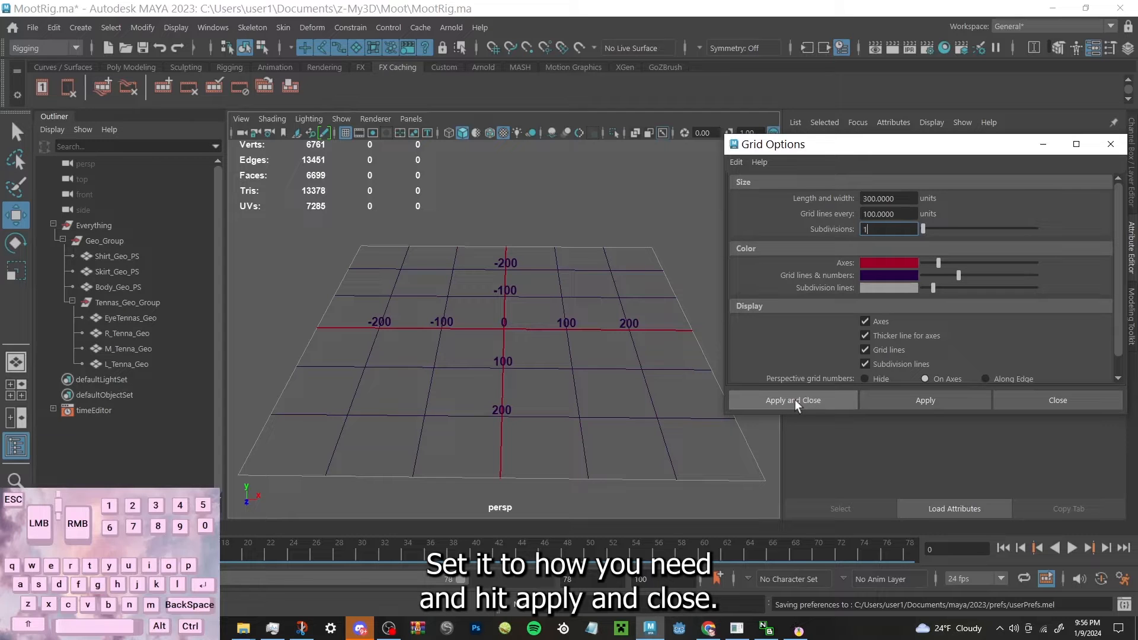
click(794, 399)
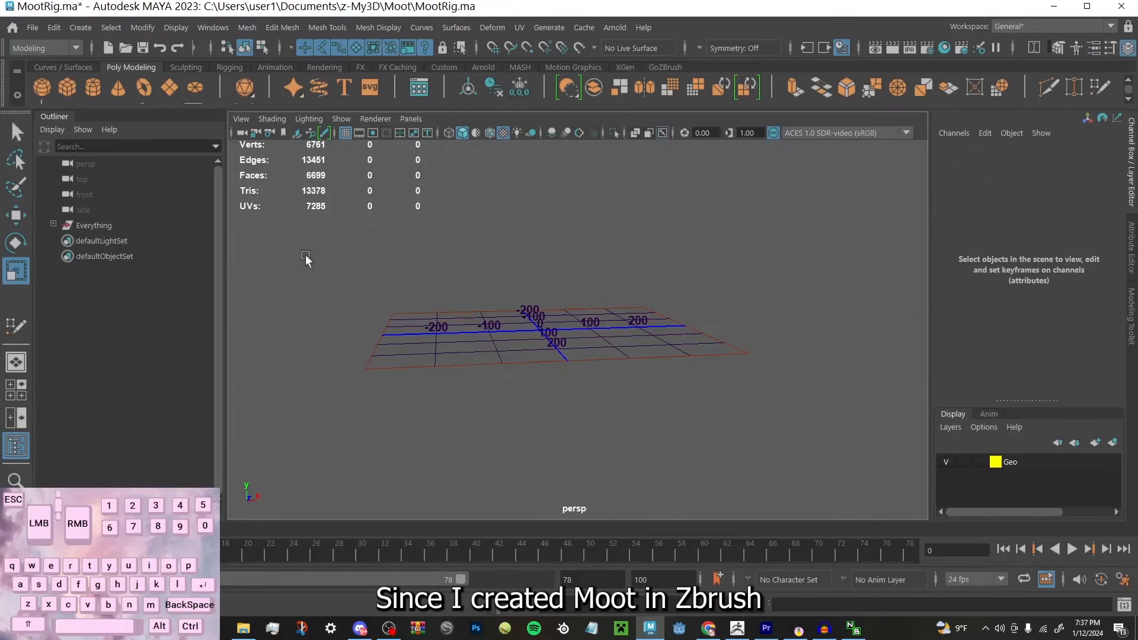
Scale the Everything group up uniformly to about 181 and lift the character upward
click(122, 225)
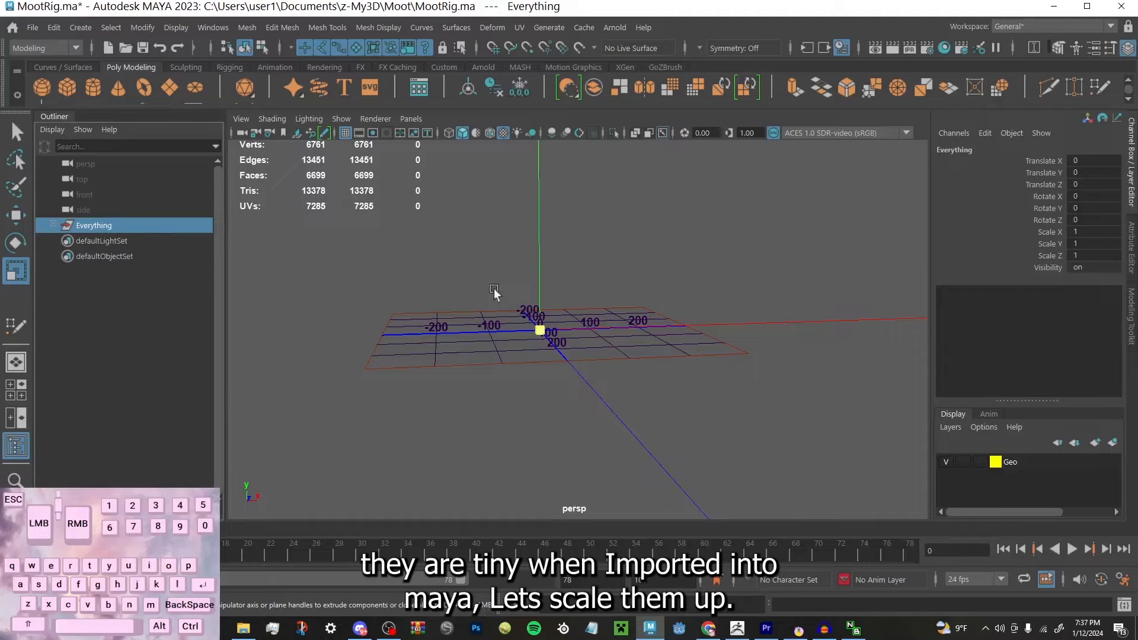
drag(540, 330, 711, 261)
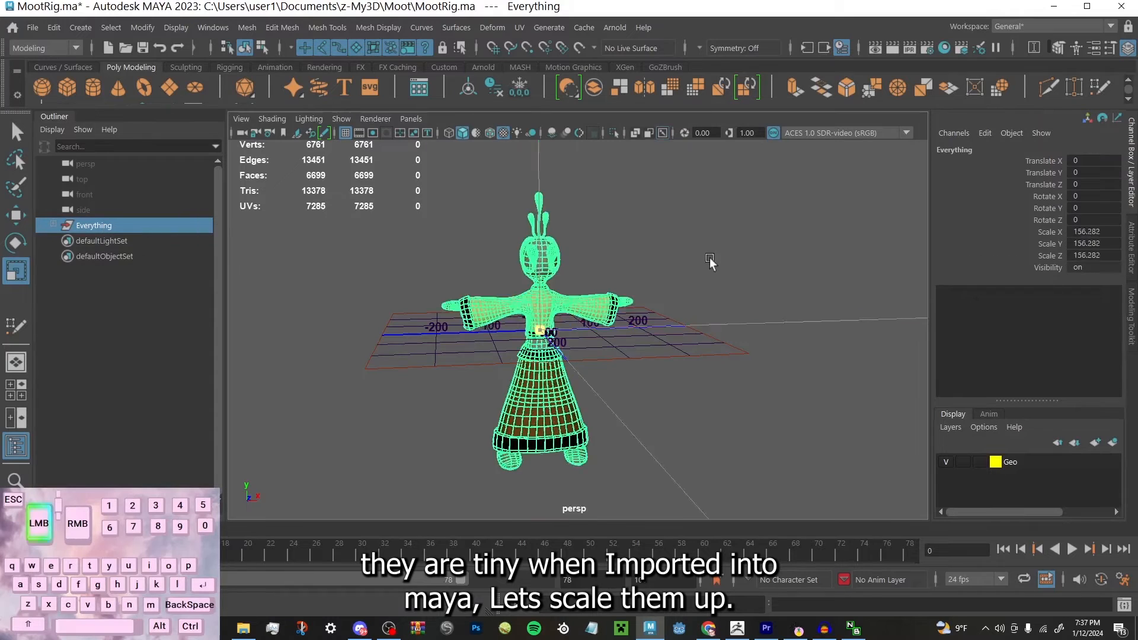
key(w)
mouse_move(540, 279)
mouse_down()
mouse_move(551, 233)
mouse_move(526, 277)
mouse_up()
key(e)
key(r)
drag(551, 214, 543, 214)
Raise the Everything group to about 306 units in Translate Y so the character's feet stand on the grid
key(w)
drag(552, 195, 551, 209)
alt+drag(652, 285, 678, 285)
alt+middle_drag(678, 285, 680, 384)
click(425, 364)
Freeze the transformations of the Everything group, clear the selection, and display the model shaded
click(100, 226)
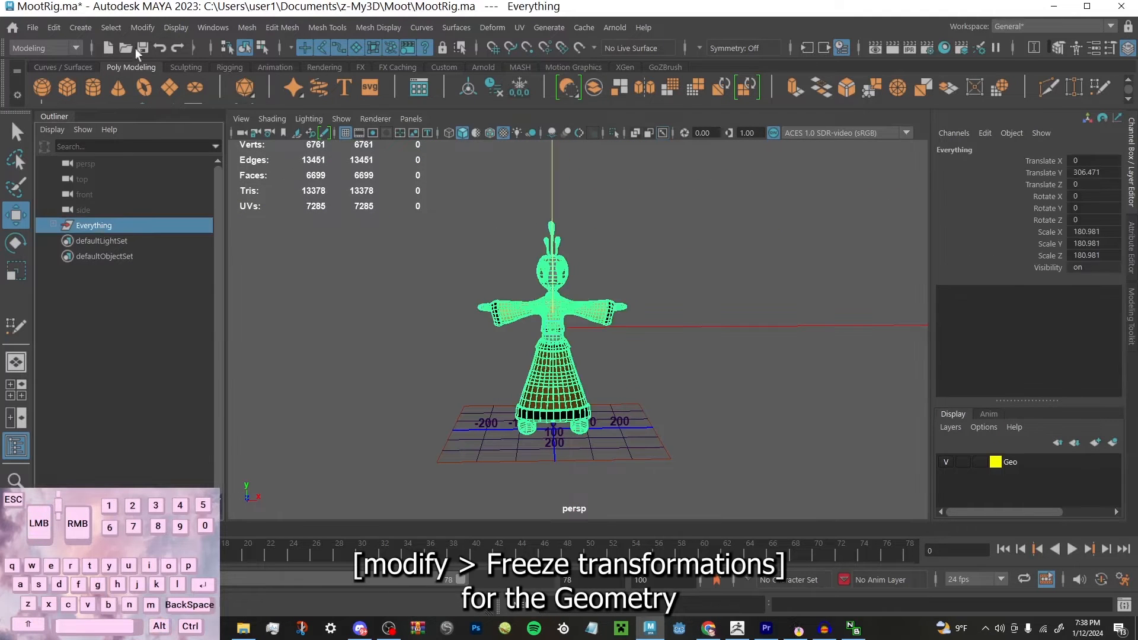
click(142, 27)
click(174, 100)
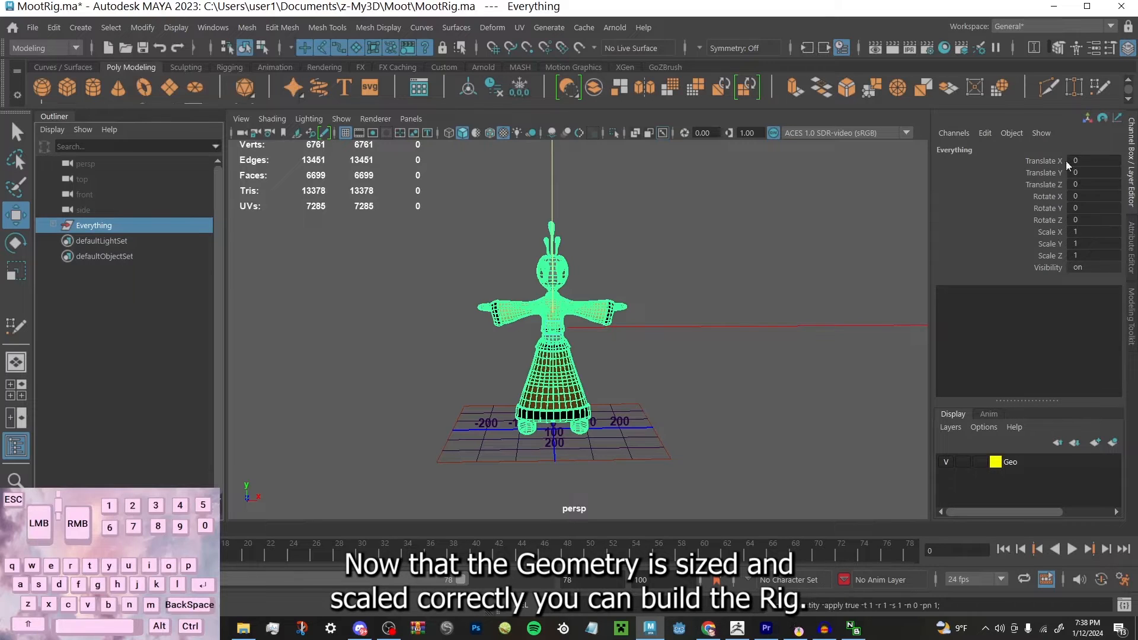
click(404, 306)
key(5)
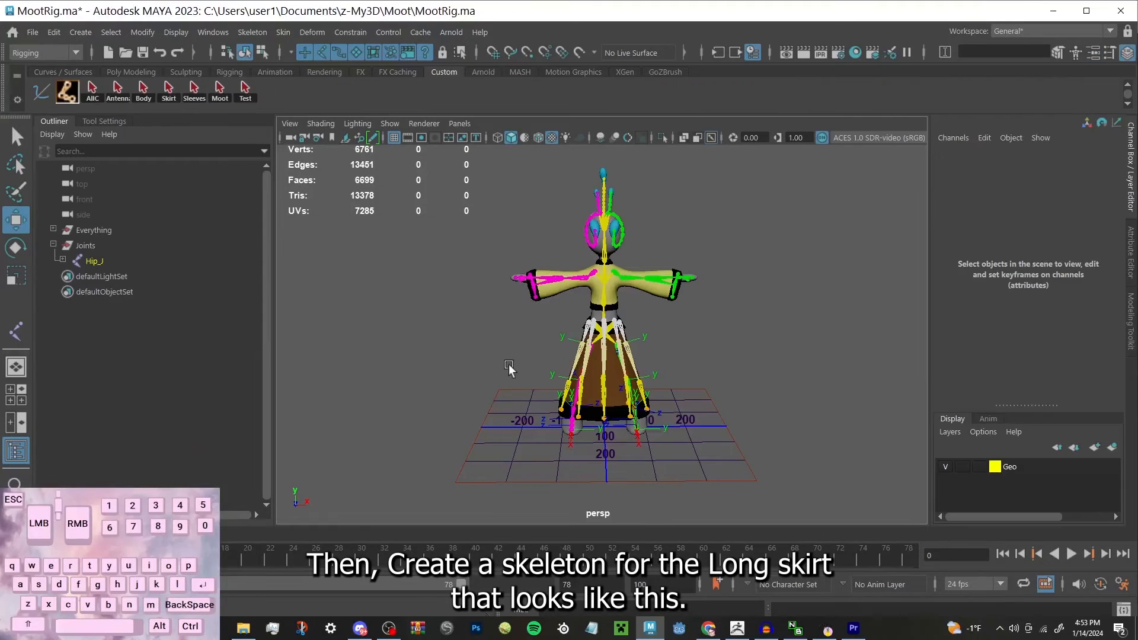
mouse_move(509, 369)
alt+mouse_down()
mouse_move(460, 376)
mouse_move(289, 356)
mouse_move(514, 370)
alt+mouse_up()
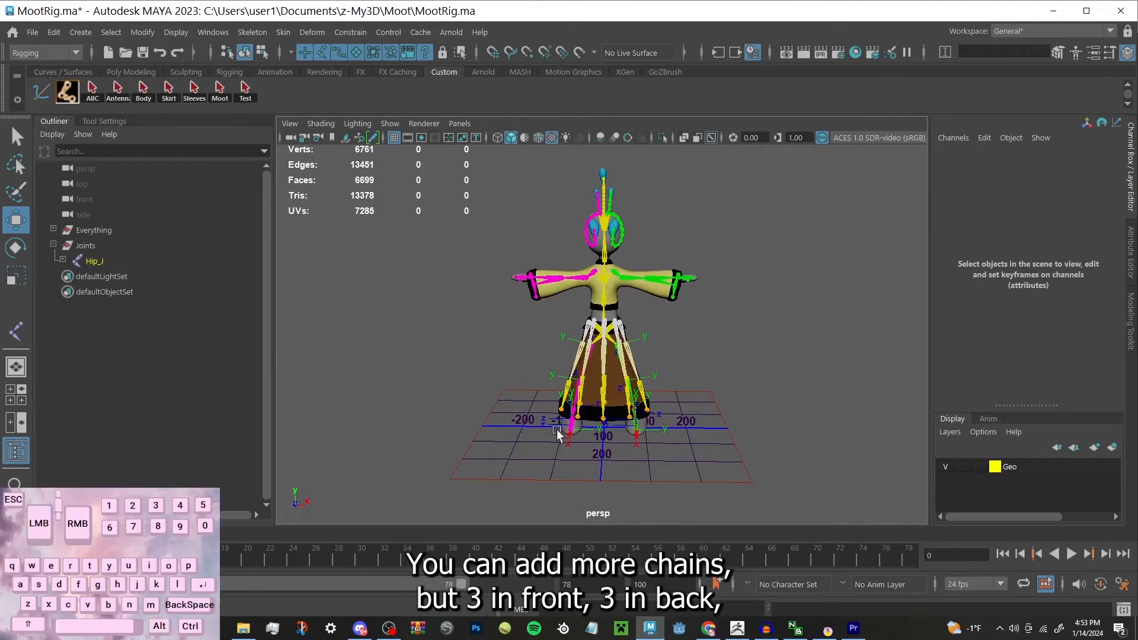
Show the skirt joints through the SkirtBonesVISIBILITY display layer and toggle the visibility of the Bones layer
alt+drag(634, 440, 377, 360)
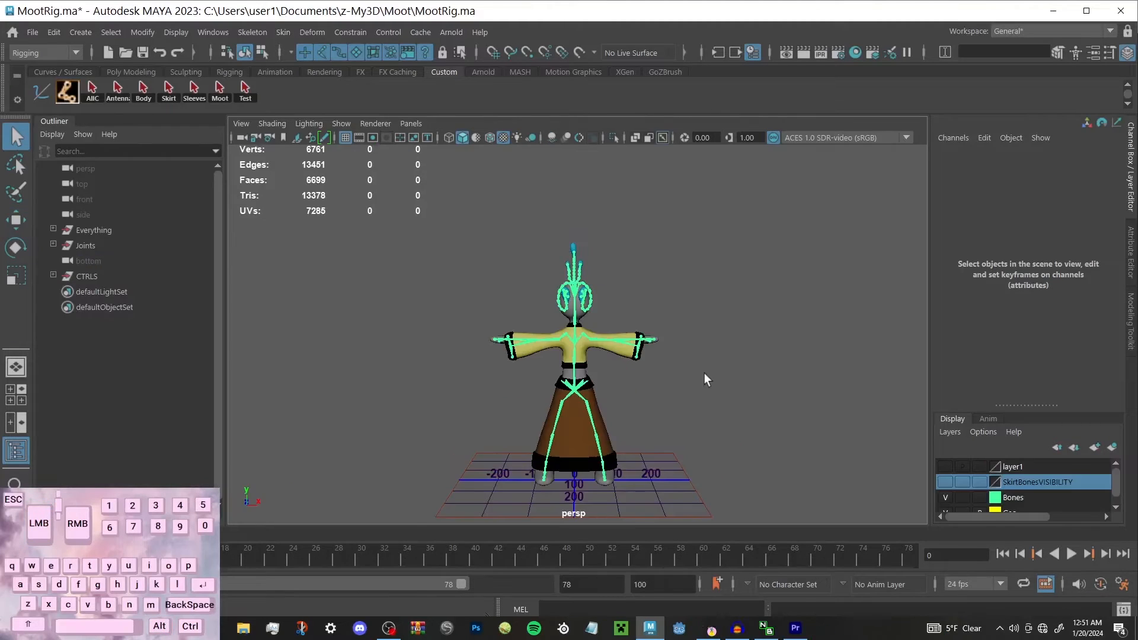
click(943, 482)
mouse_move(775, 403)
alt+mouse_down()
mouse_move(661, 387)
mouse_move(781, 387)
mouse_move(844, 407)
mouse_move(777, 415)
alt+mouse_up()
click(947, 497)
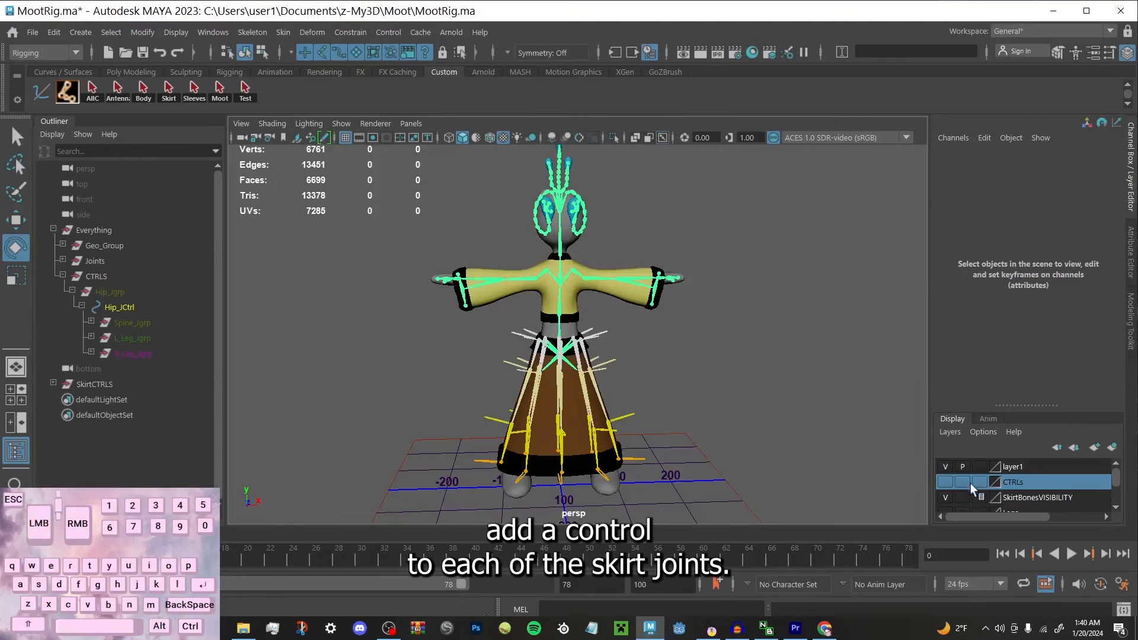
Display the rig controls through the CTRLs layer, test the Bones layer's visibility, and hide the bones
click(960, 483)
scroll(960, 488, down, 1)
click(946, 494)
alt+drag(797, 391, 773, 423)
click(946, 494)
click(946, 463)
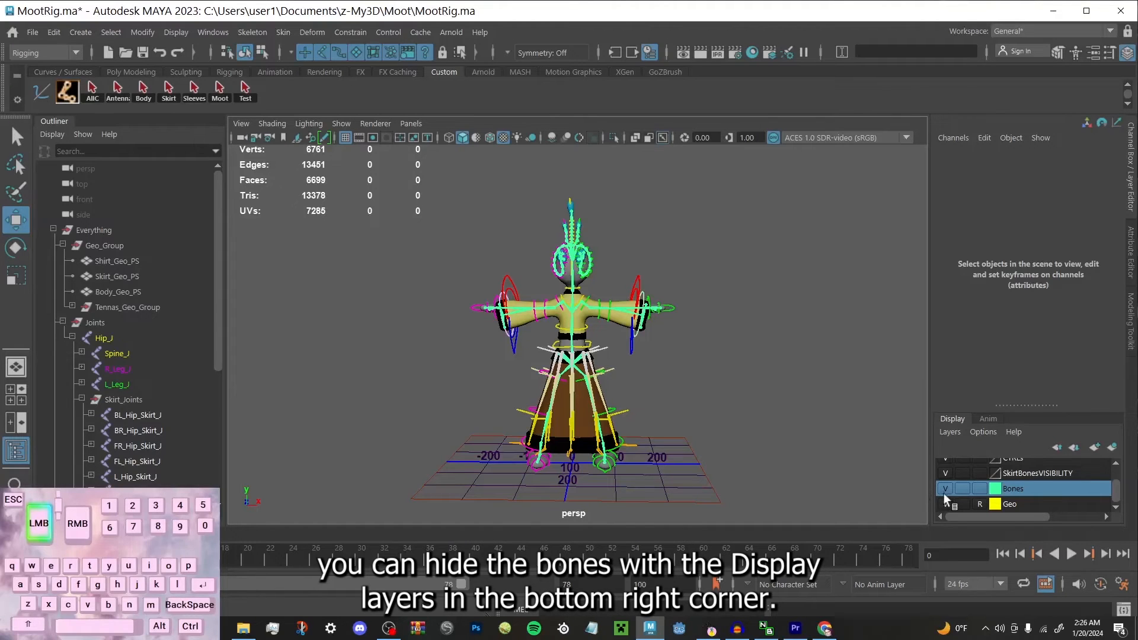
click(945, 492)
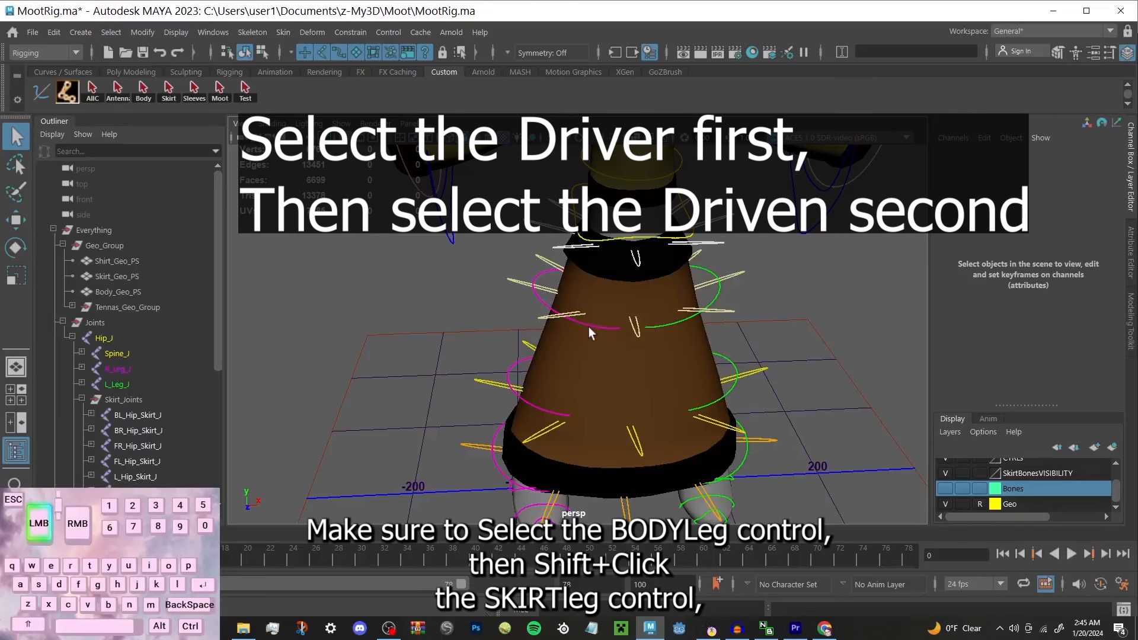
Parent-constrain the front right skirt control FR_Leg_Skirt_JCtrl to the body control R_Leg_JCtrl, with the leg control as driver
click(590, 325)
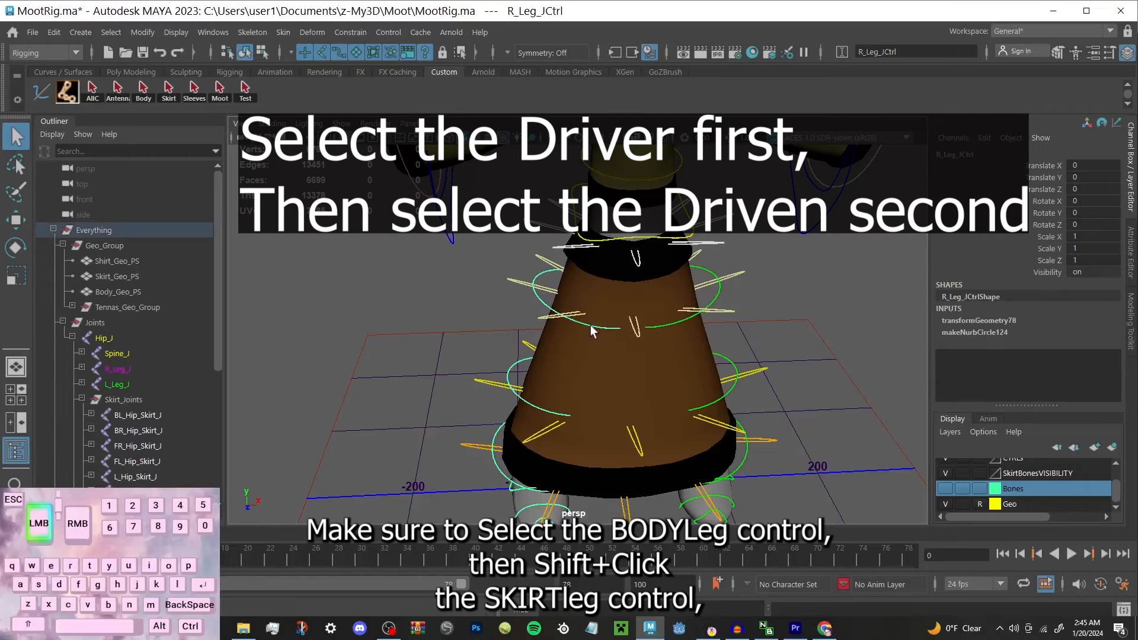
shift+click(549, 318)
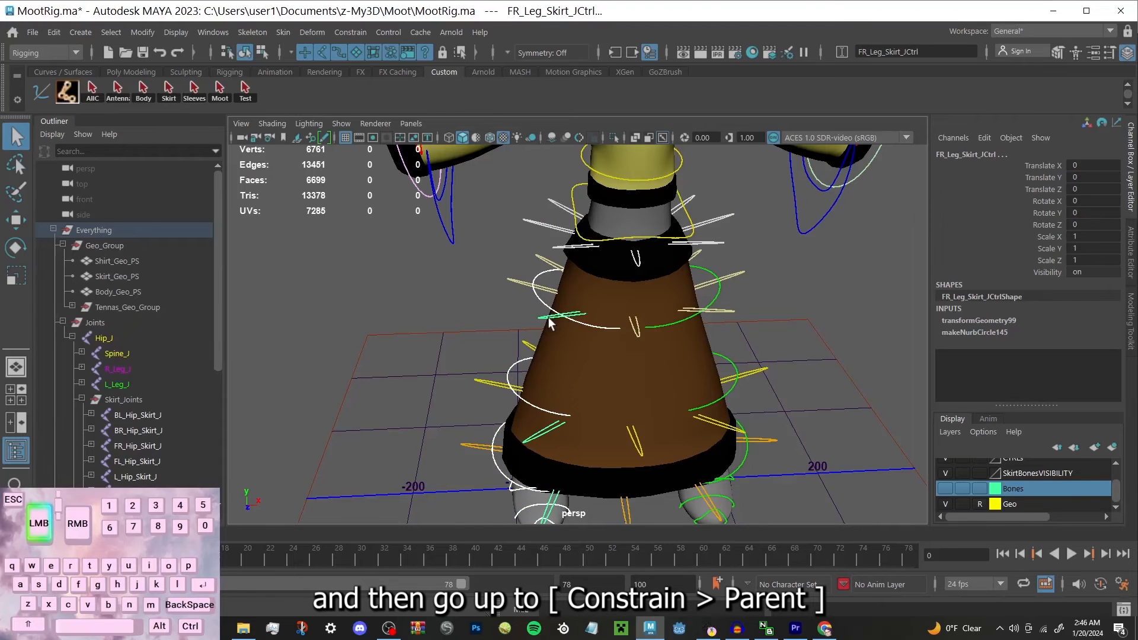
click(350, 32)
click(374, 72)
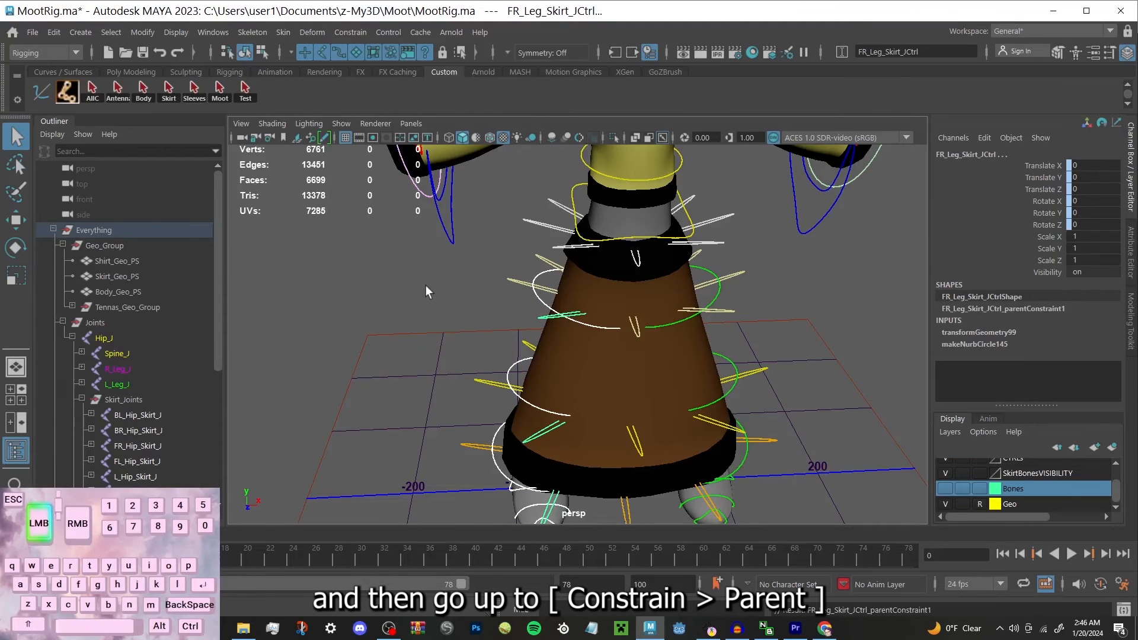
click(596, 325)
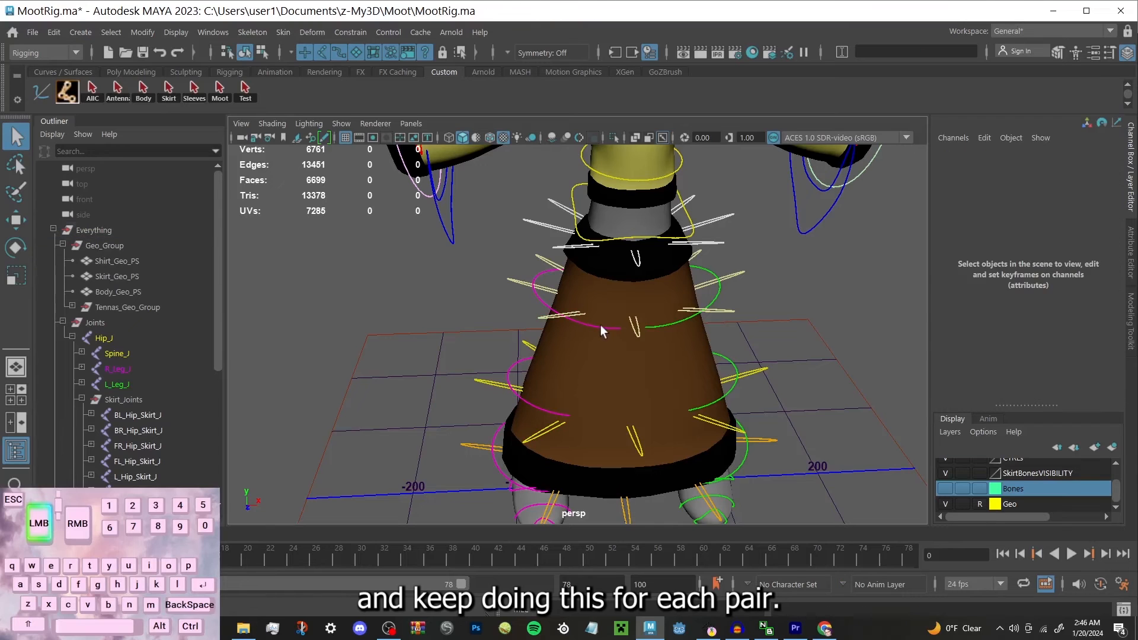
click(599, 326)
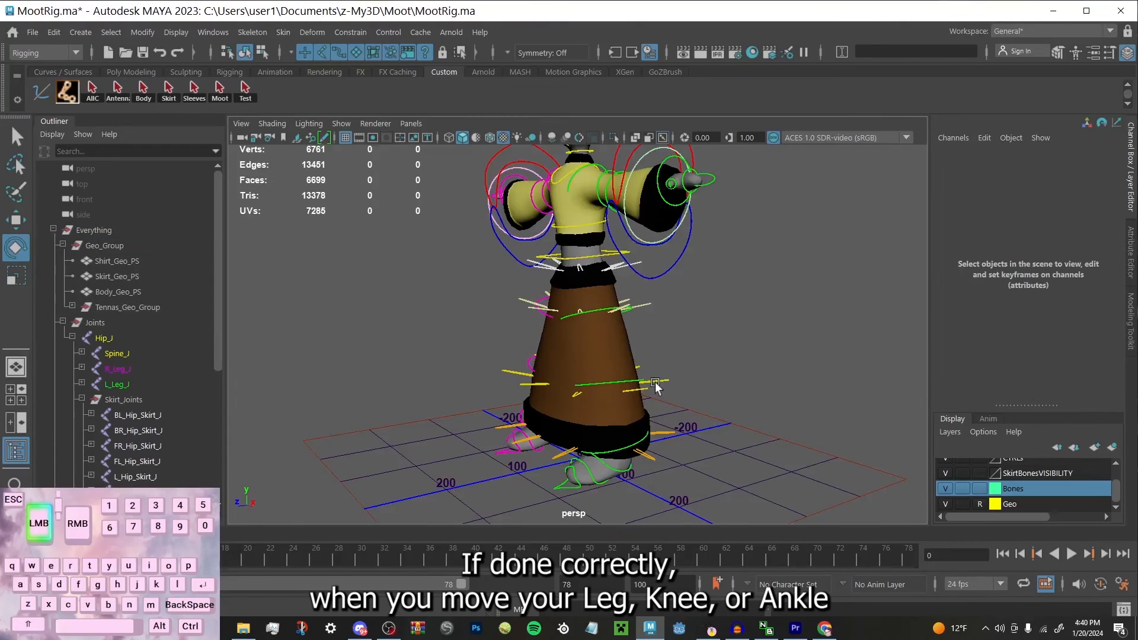
Test the skirt's follow by rotating L_Leg_JCtrl about -37 in Rotate Y, and undo the rotation
click(591, 310)
drag(552, 348, 597, 317)
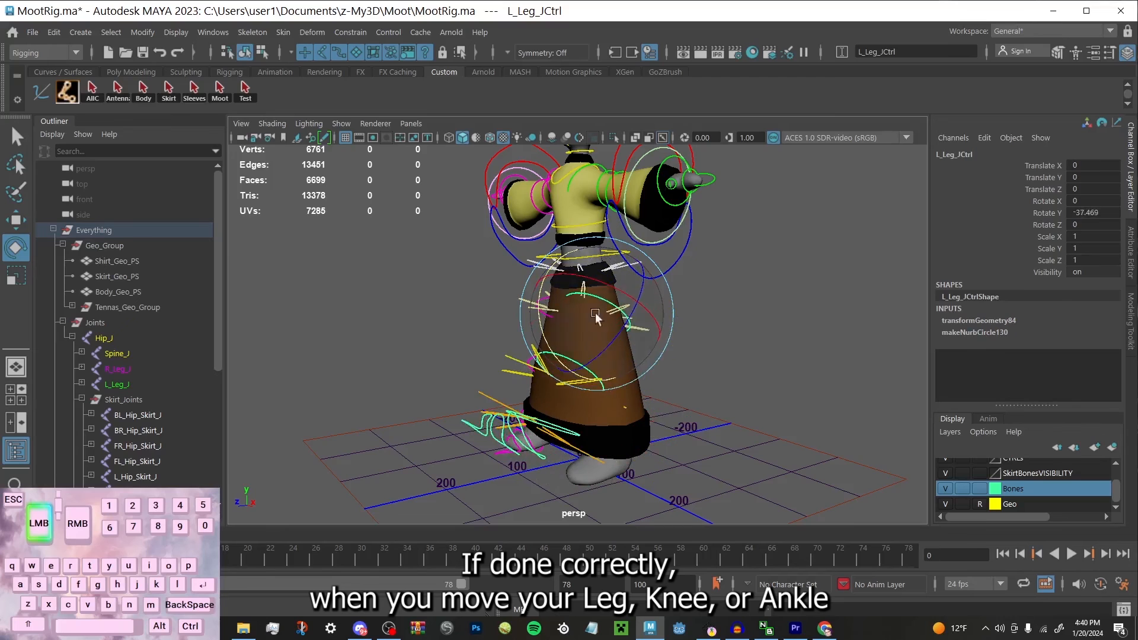
key(ctrl+z)
key(ctrl+z)
Test-rotate the left knee control to see the skirt controls follow, undo it, and clear the selection
click(595, 384)
drag(545, 372, 598, 339)
key(ctrl+z)
key(ctrl+z)
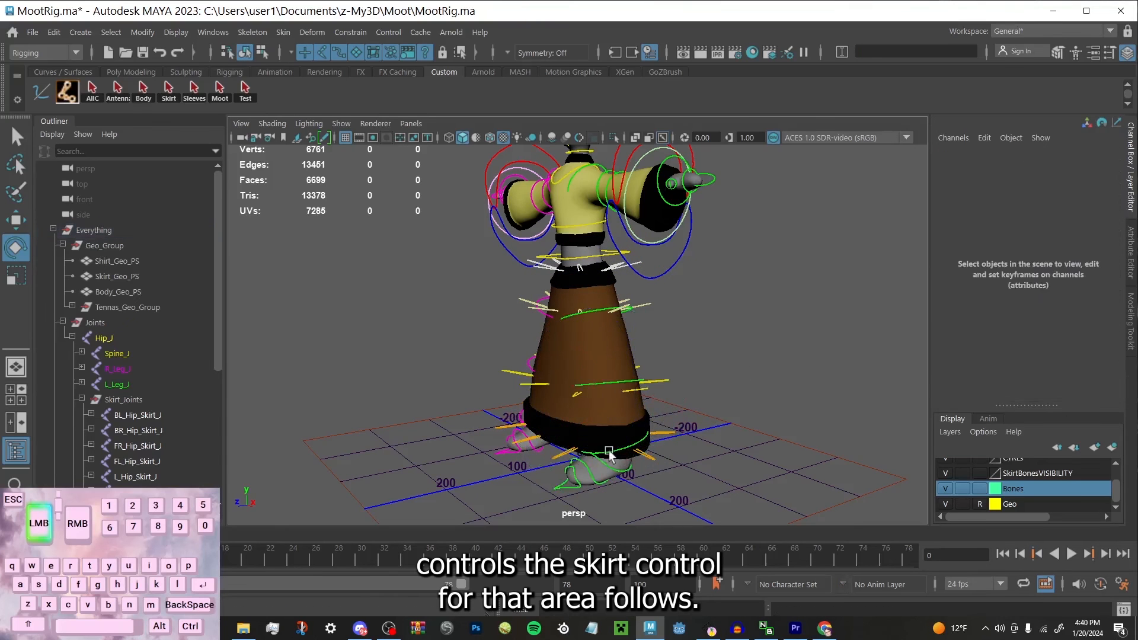
click(614, 450)
click(777, 382)
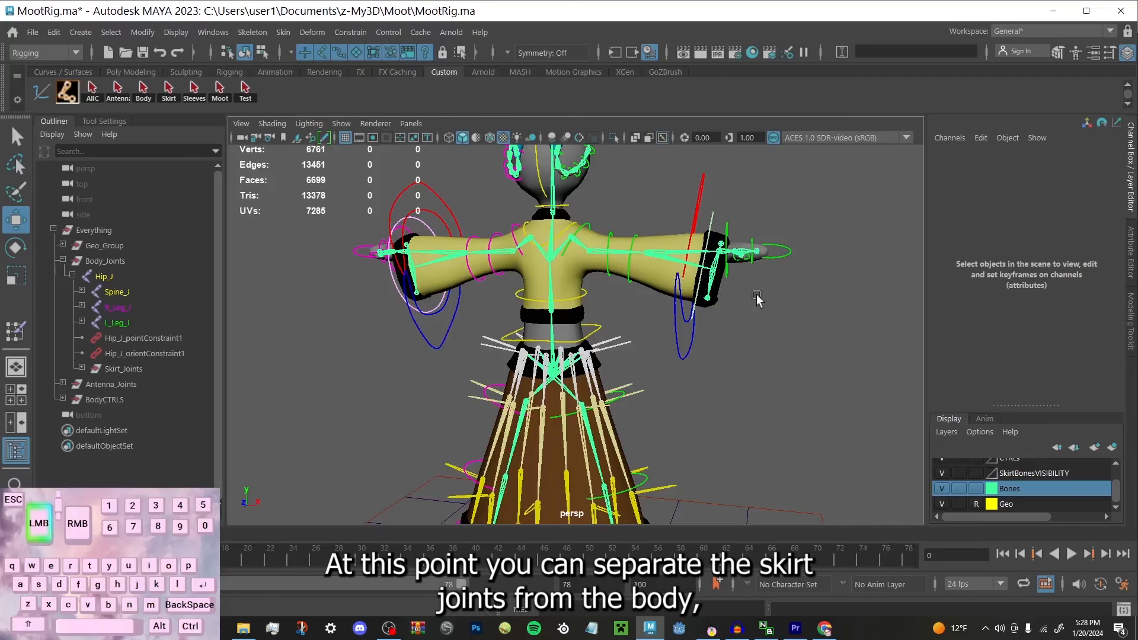
Move the Skirt_Joints group out of Hip_J directly under Everything, and toggle the Bones layer's visibility to check it
click(132, 370)
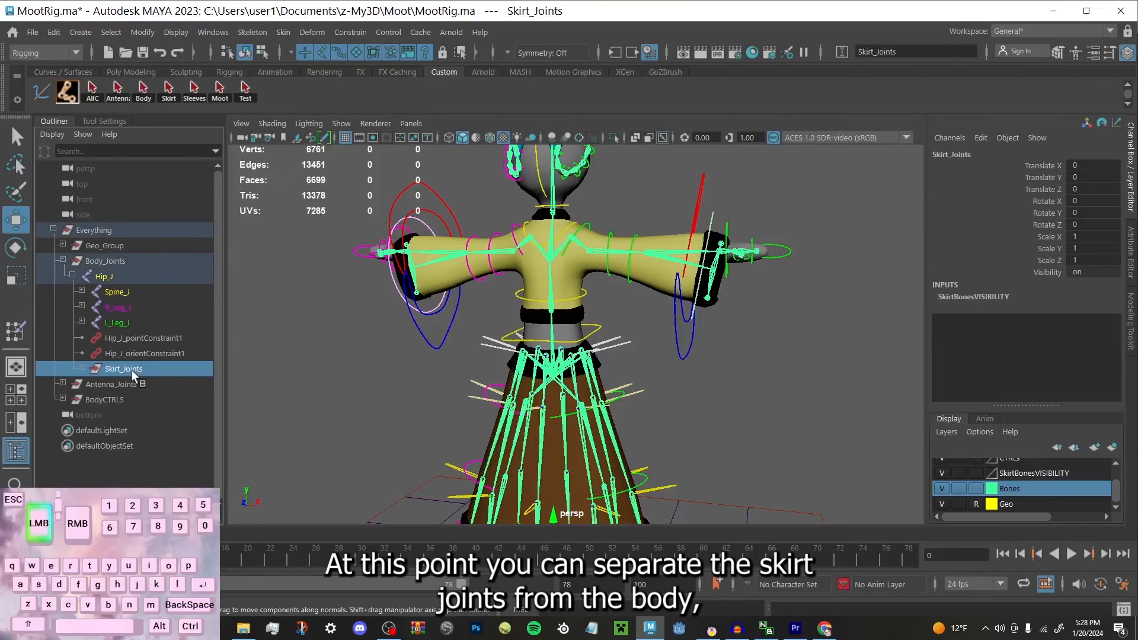
drag(94, 368, 108, 405)
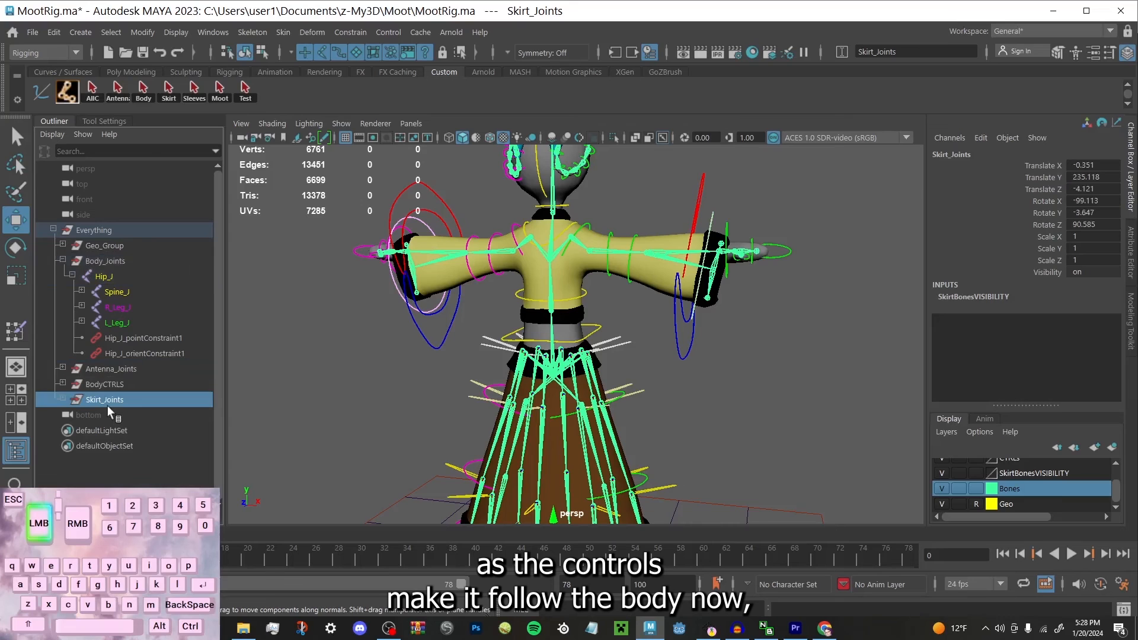
click(359, 394)
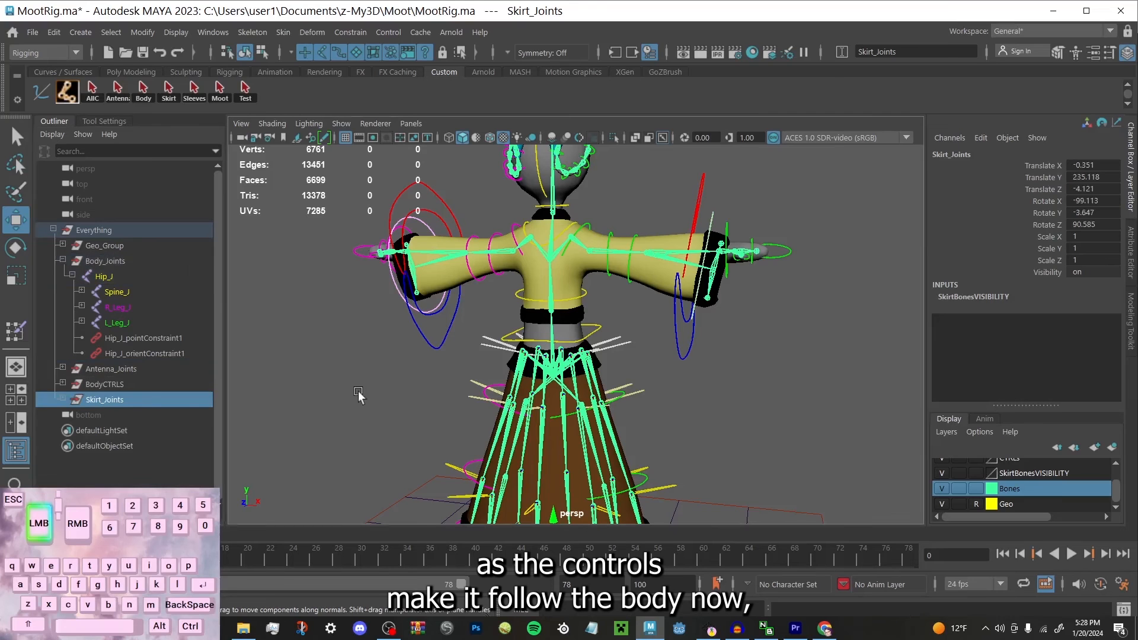
click(942, 489)
click(943, 490)
mouse_move(724, 386)
alt+mouse_down()
mouse_move(693, 385)
mouse_move(708, 390)
alt+mouse_up()
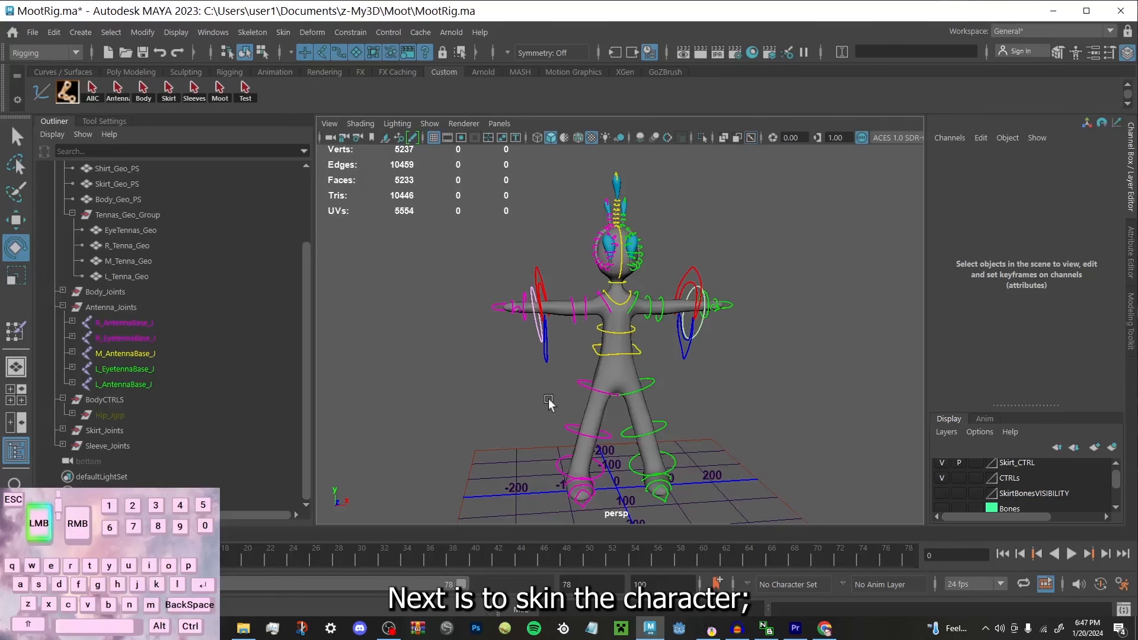
Test the skinned legs by rotating the left leg and right knee controls, undoing each rotation
click(651, 393)
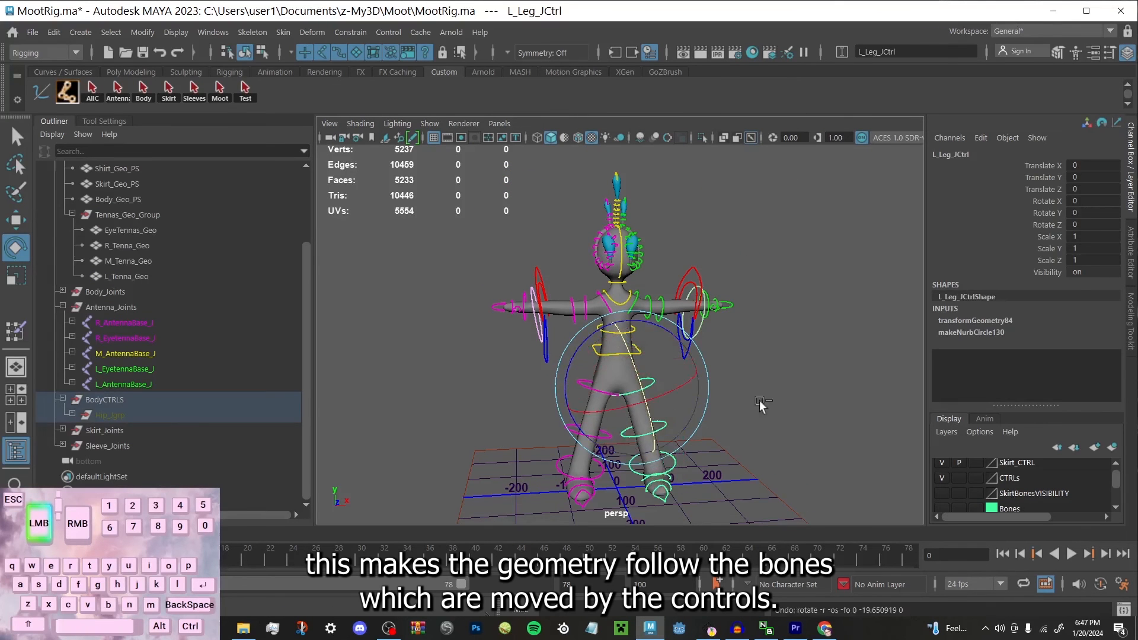
click(597, 425)
drag(598, 423, 628, 403)
key(ctrl+z)
click(704, 381)
Rotate Spine_JCtrl to test how the upper body geometry follows, and undo the rotation
click(634, 330)
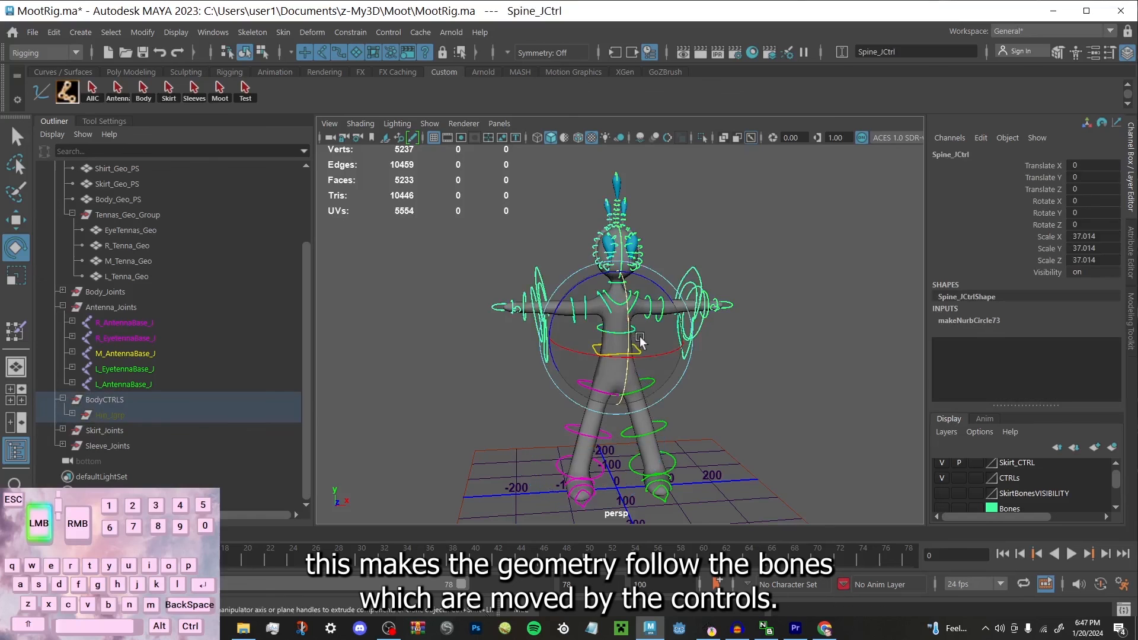
drag(639, 336, 785, 346)
key(ctrl+z)
key(ctrl+z)
Test-rotate L_Elbow_JCtrl about -11 in Rotate Y and the control at the neck, undoing both rotations
click(662, 316)
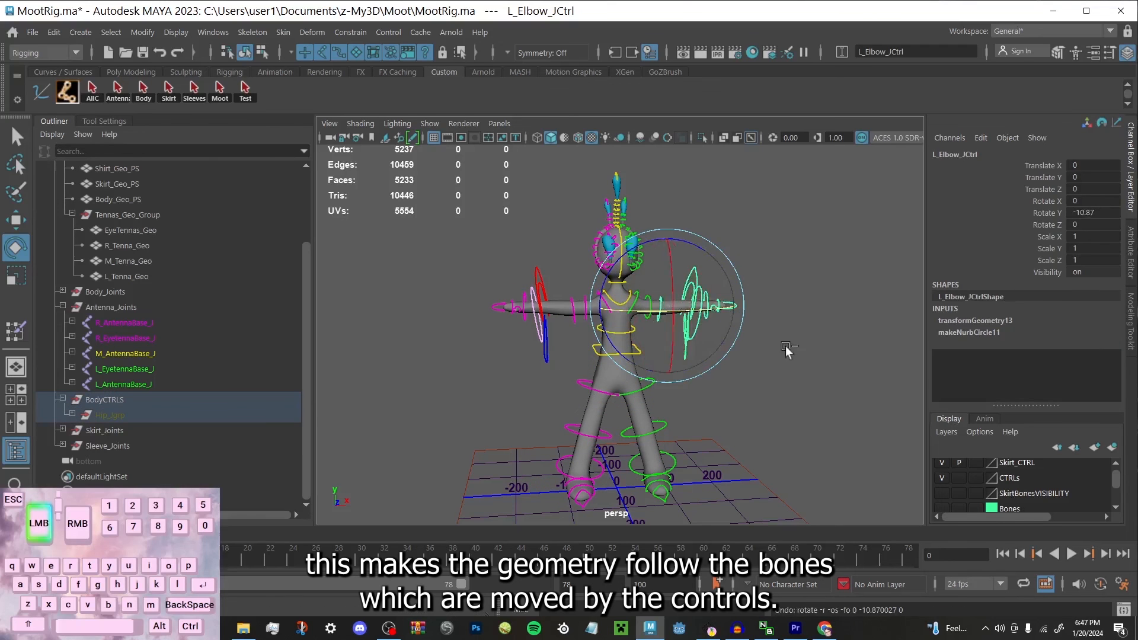
key(ctrl+z)
key(ctrl+z)
click(621, 269)
drag(620, 264, 707, 257)
key(ctrl+z)
click(740, 261)
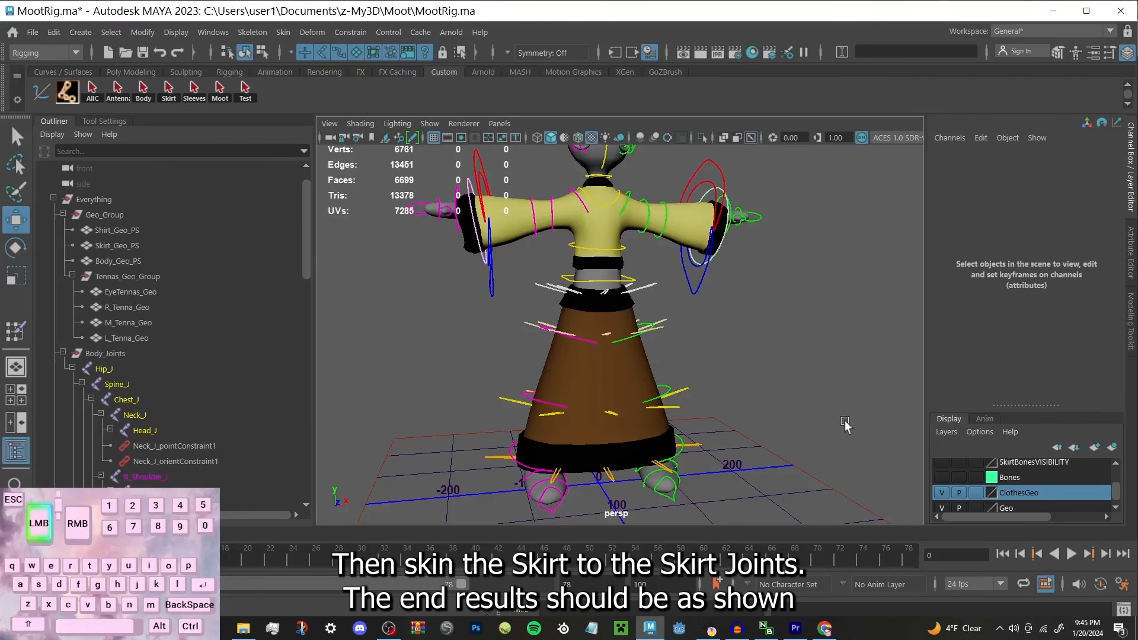
Rotate L_Knee_JCtrl to test the skinned skirt, view it from the side, and undo the rotation
click(665, 388)
key(e)
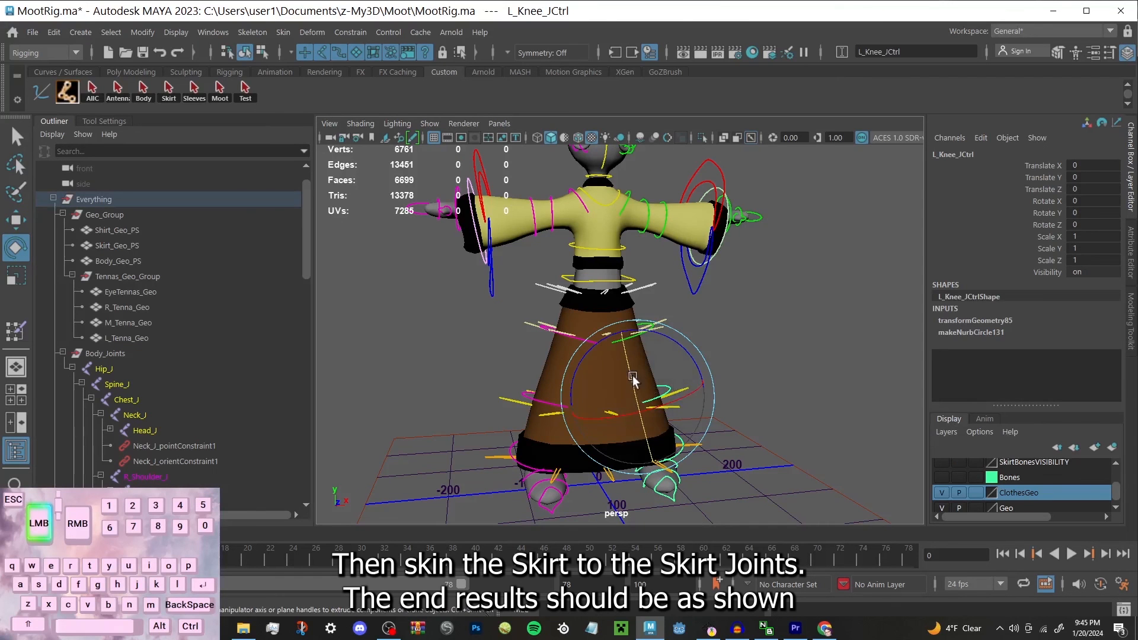
drag(643, 415, 646, 423)
alt+drag(646, 423, 545, 418)
key(ctrl+z)
Rotate L_Leg_JCtrl to raise the left leg forward and examine the skirt's deformation
click(658, 336)
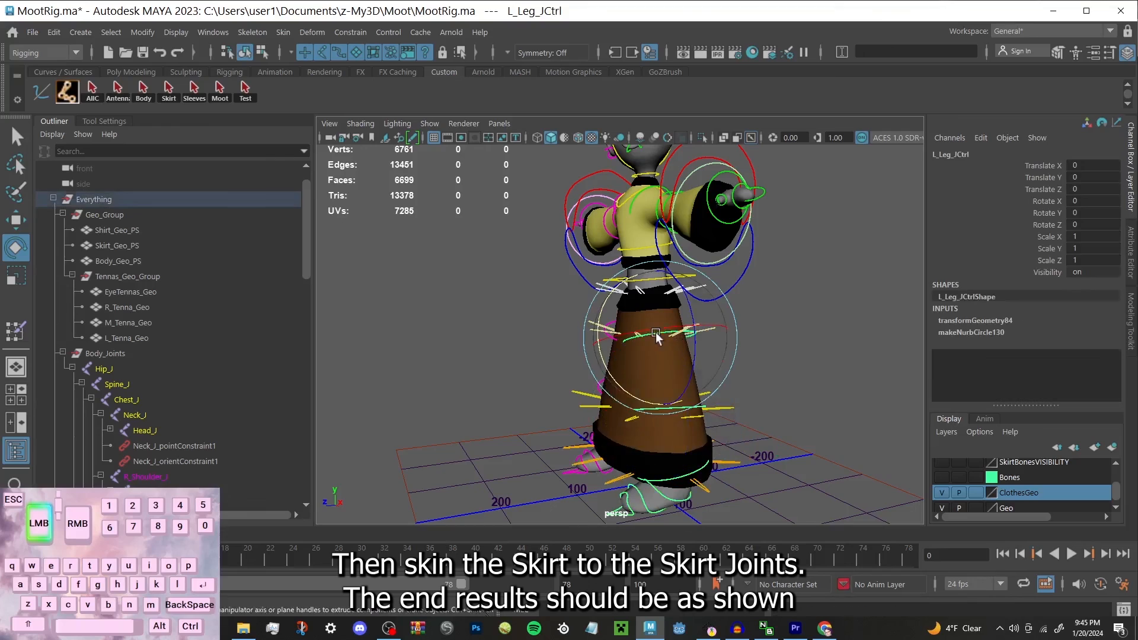
drag(604, 365, 586, 308)
alt+drag(586, 308, 809, 296)
click(663, 349)
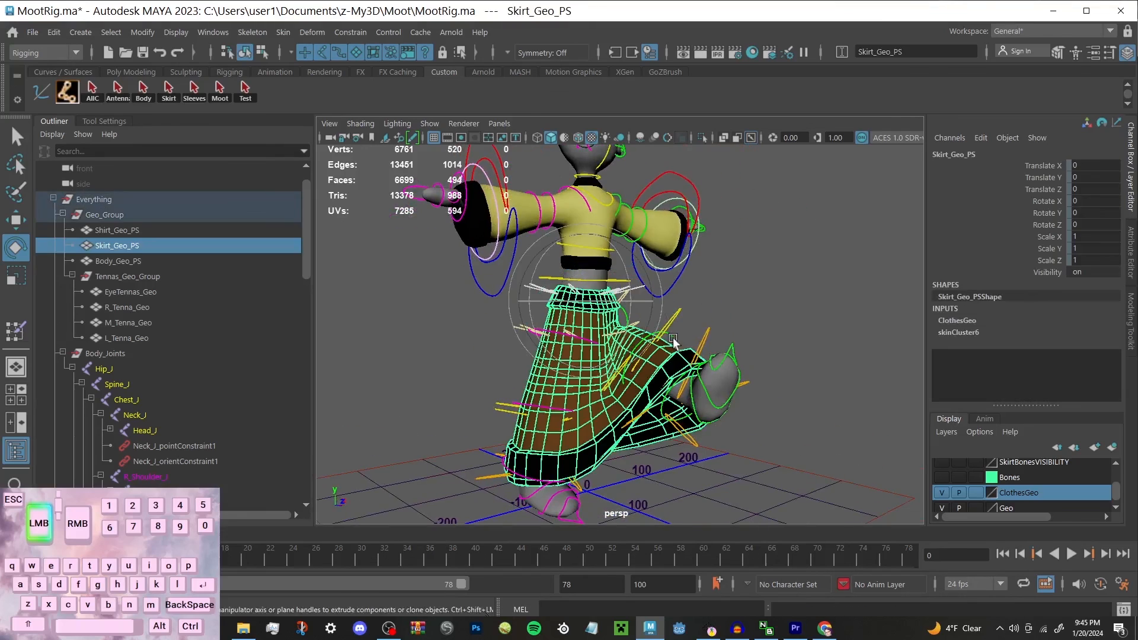
Rotate the left knee control to bend the raised leg's foot downward, and clear the selection
click(664, 340)
drag(667, 332, 700, 387)
click(788, 414)
alt+drag(788, 415, 700, 419)
Move L_Knee_Skirt_JCtrl outward to test adjusting the skirt on its own, and undo the move
click(686, 350)
click(16, 220)
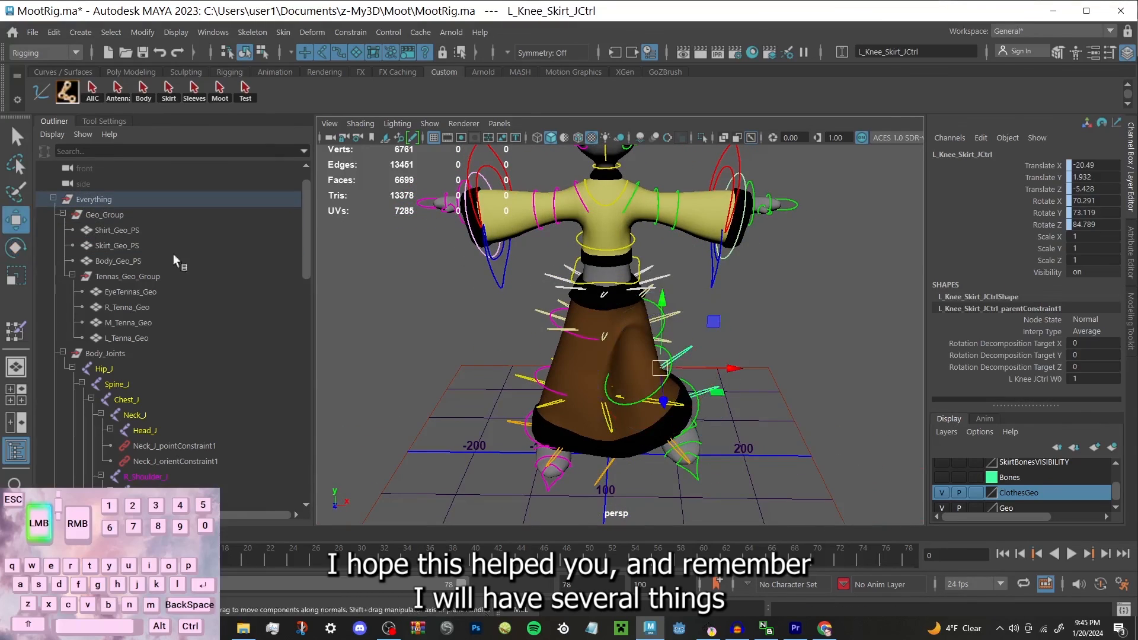
drag(661, 368, 738, 344)
key(ctrl+z)
Test-move R_Knee_Skirt_JCtrl and the upper right leg skirt control, undo the moves, and clear the selection
click(524, 320)
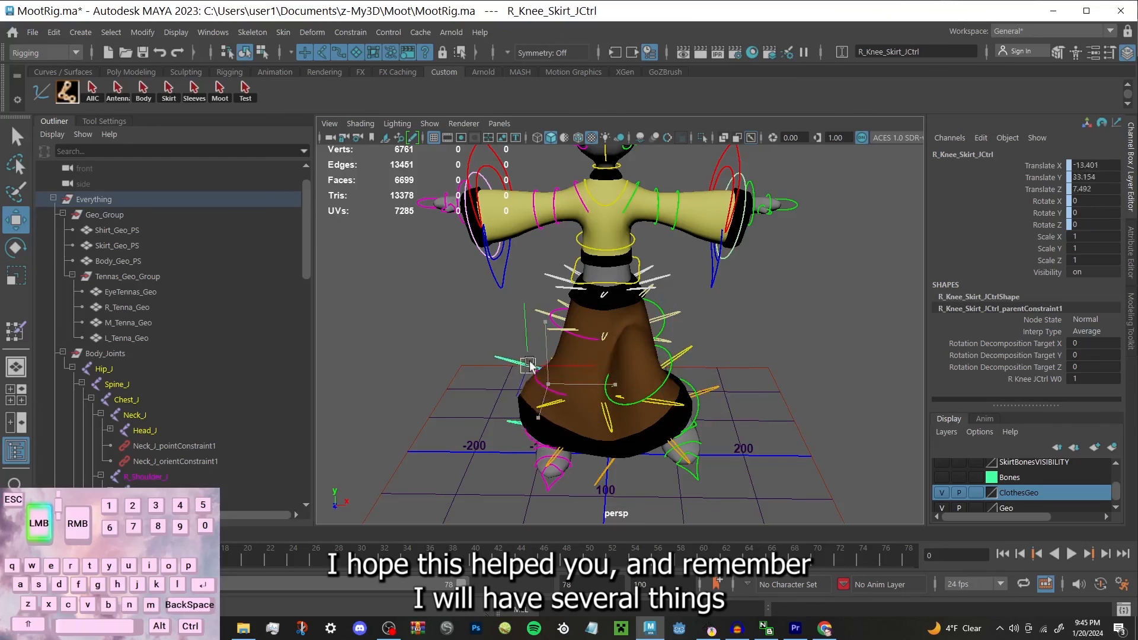
click(552, 314)
drag(568, 317, 549, 314)
key(ctrl+z)
click(711, 333)
alt+drag(711, 334, 789, 342)
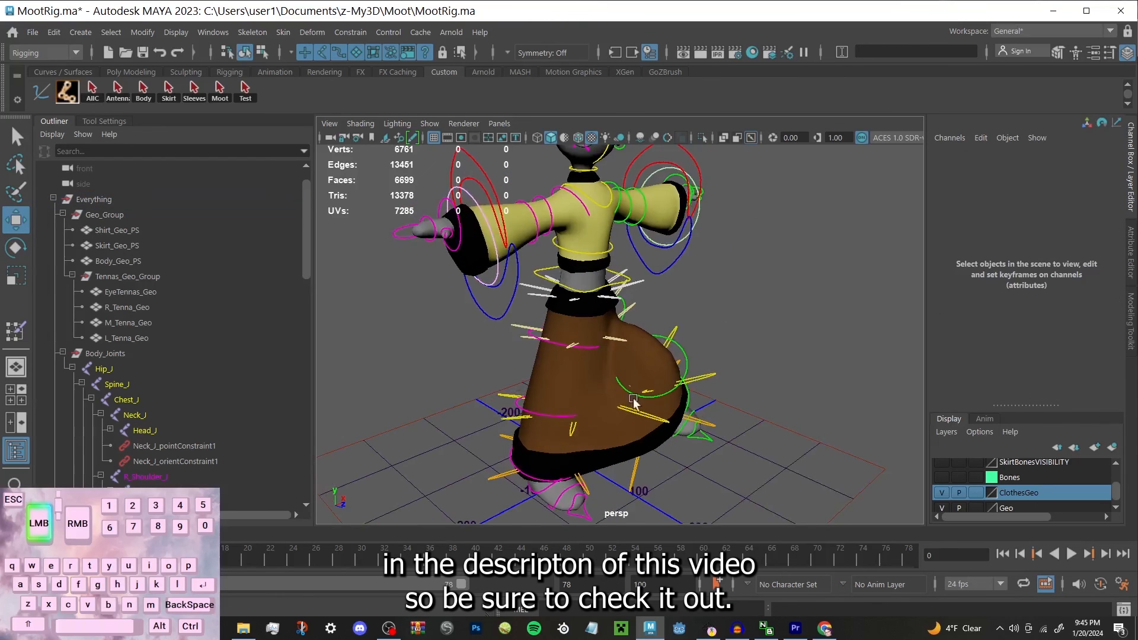